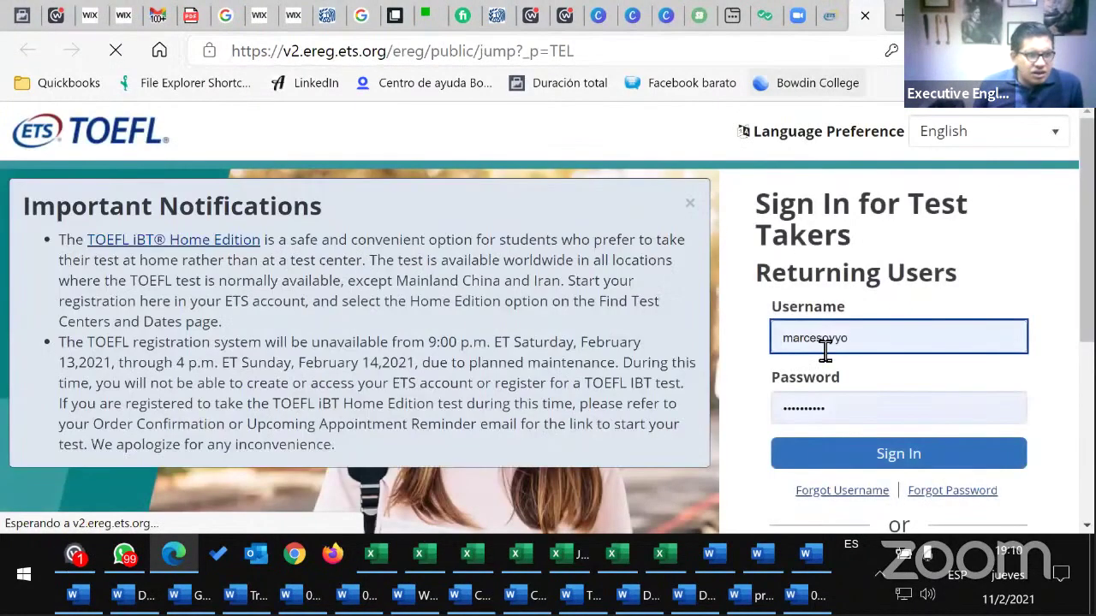
Start a new test-taker account from Create an Account.
{"action": "scroll", "coordinate": [792, 313], "scroll_direction": "down", "scroll_amount": 1}
{"action": "scroll", "coordinate": [794, 308], "scroll_direction": "down", "scroll_amount": 2}
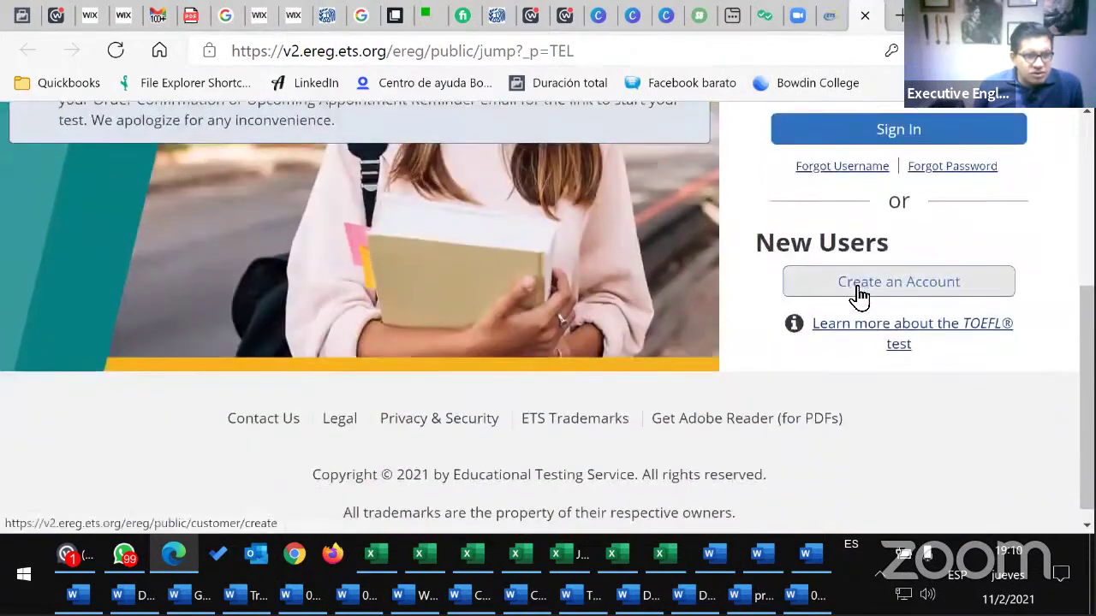
{"action": "left_click", "coordinate": [860, 296]}
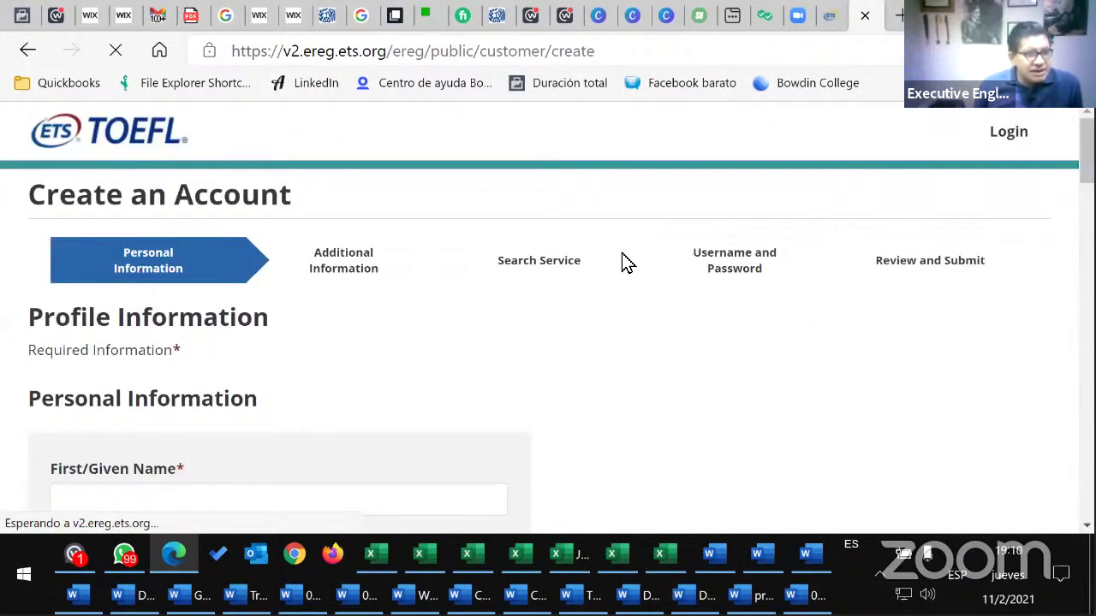
{"action": "scroll", "coordinate": [215, 317], "scroll_direction": "down", "scroll_amount": 3}
{"action": "scroll", "coordinate": [213, 316], "scroll_direction": "up", "scroll_amount": 3}
{"action": "scroll", "coordinate": [212, 322], "scroll_direction": "down", "scroll_amount": 1}
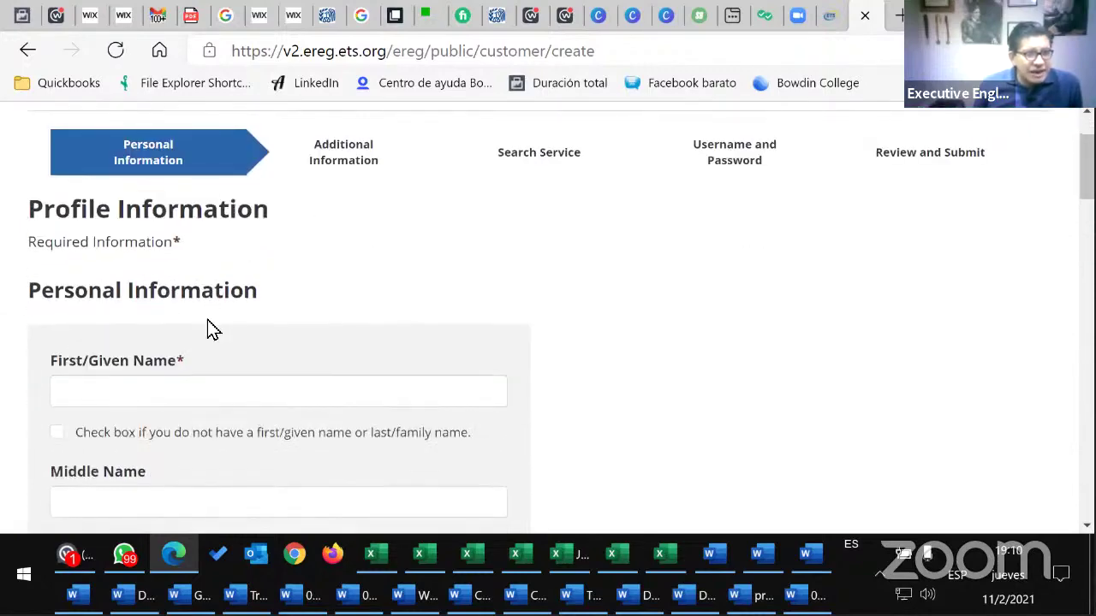
Enter the test taker's first name in the First/Given Name field.
{"action": "left_click", "coordinate": [142, 388]}
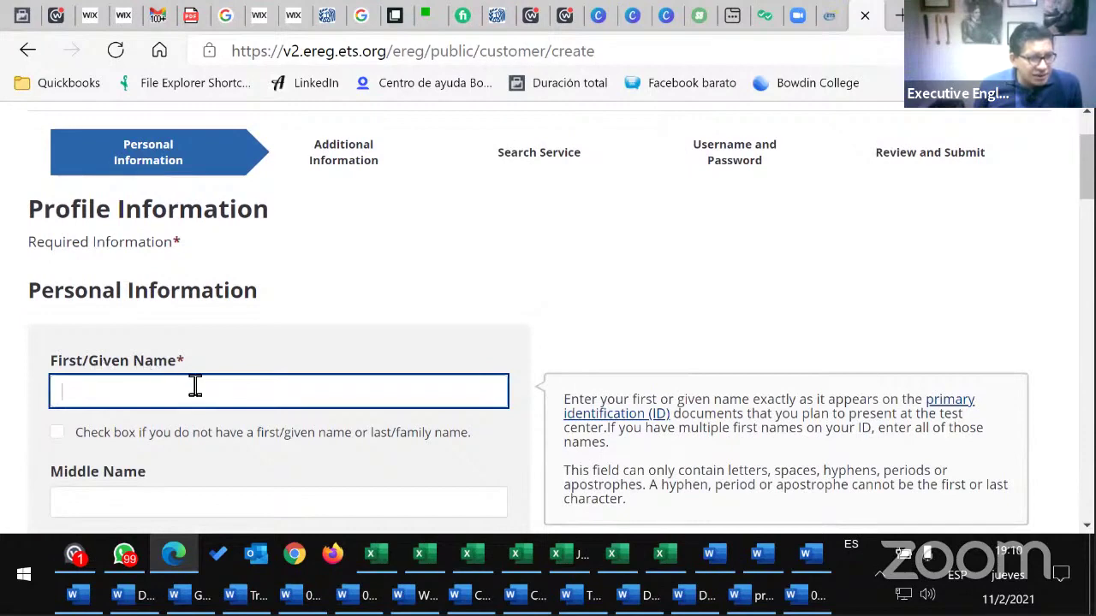
{"action": "scroll", "coordinate": [195, 384], "scroll_direction": "down", "scroll_amount": 1}
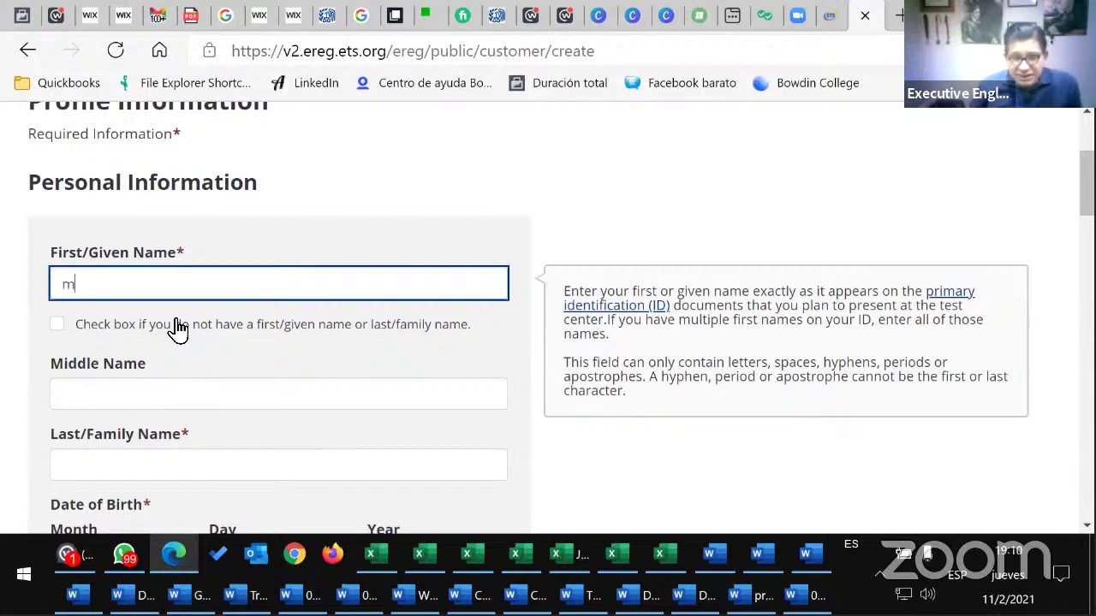
{"action": "type", "text": "AR"}
{"action": "key", "text": "BackSpace"}
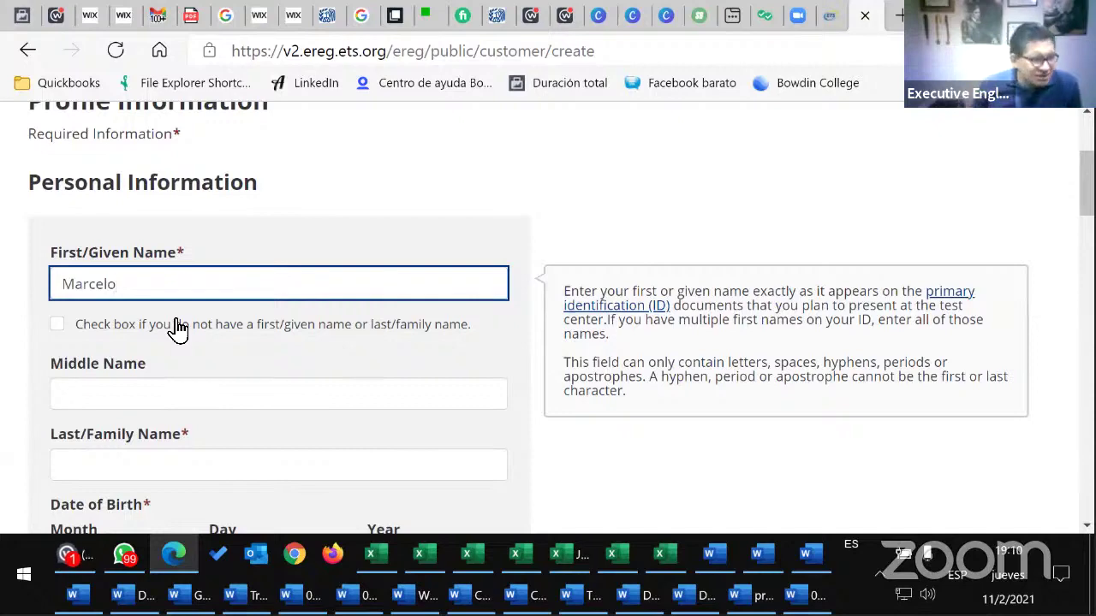
{"action": "scroll", "coordinate": [211, 363], "scroll_direction": "down", "scroll_amount": 1}
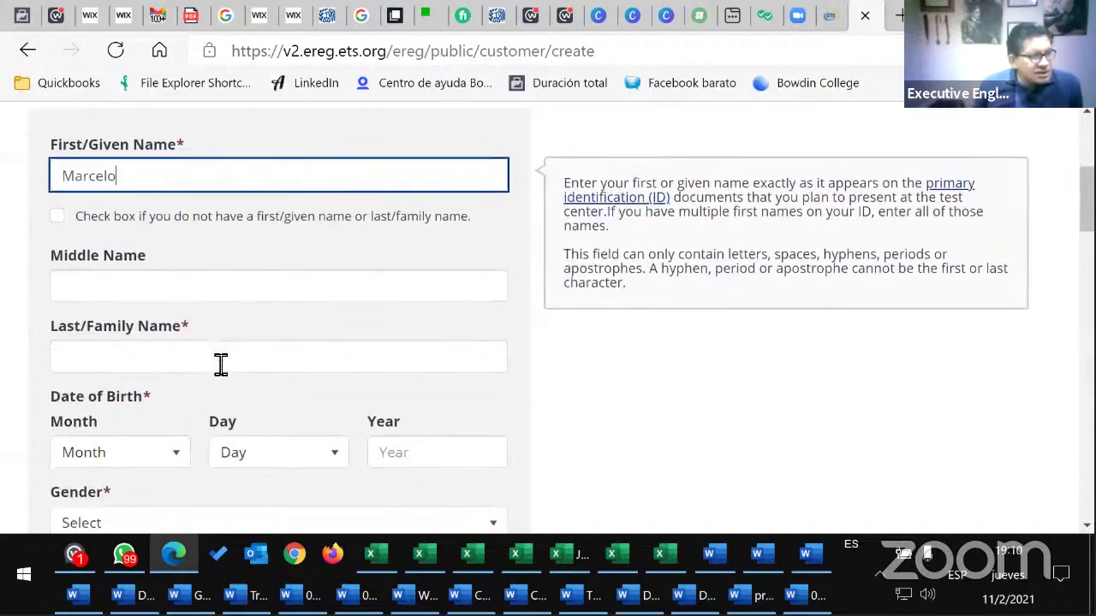
Enter the test taker's last name in the Last/Family Name field.
{"action": "left_click", "coordinate": [216, 359]}
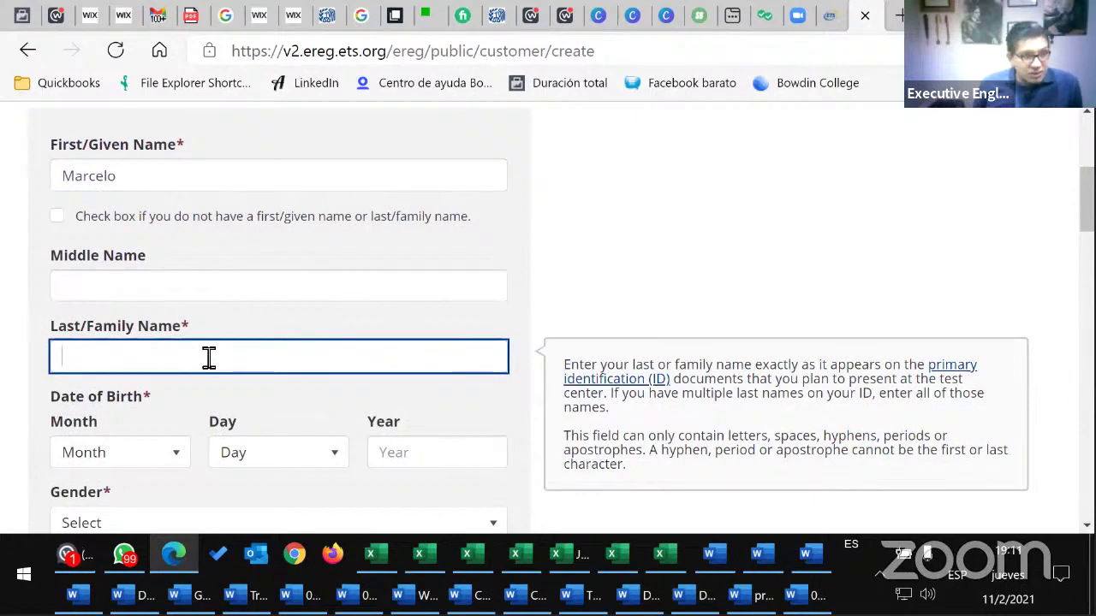
{"action": "type", "text": "am"}
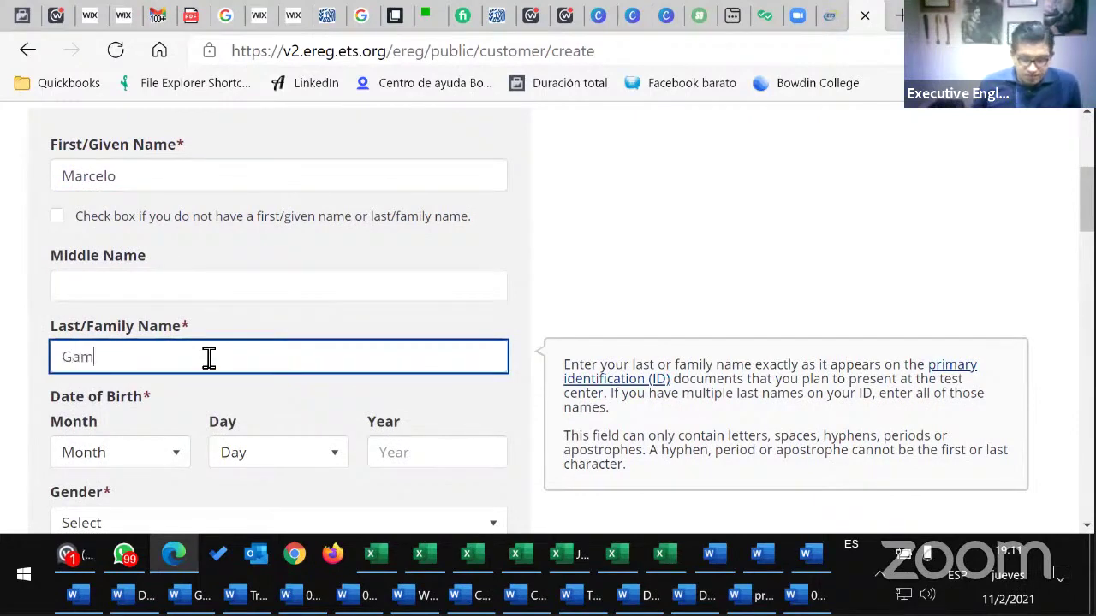
{"action": "type", "text": "boa Torrez"}
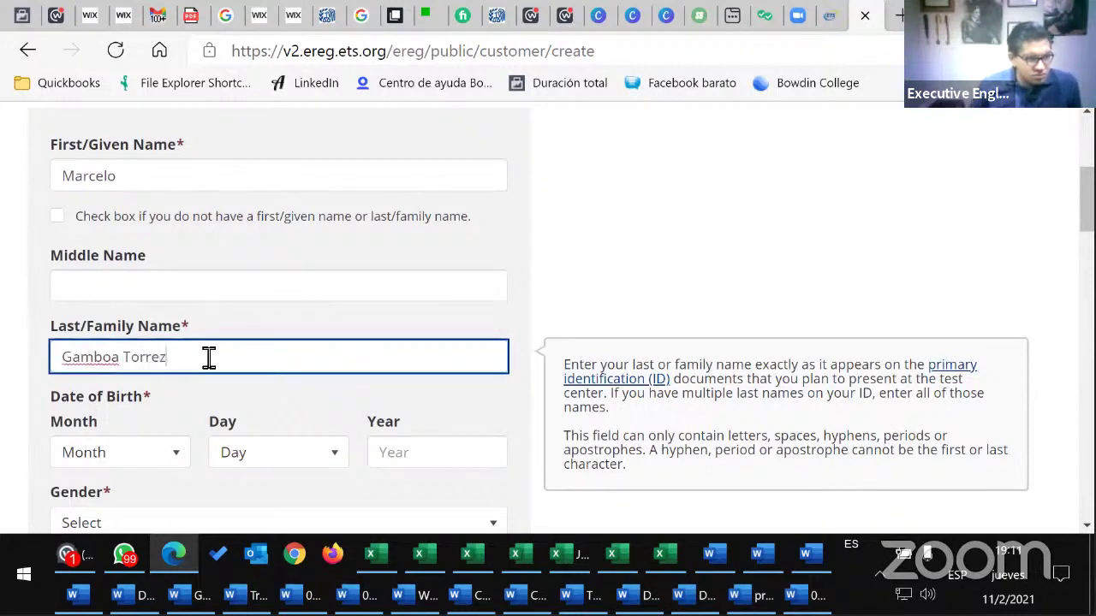
{"action": "key", "text": "Tab"}
{"action": "key", "text": "Tab"}
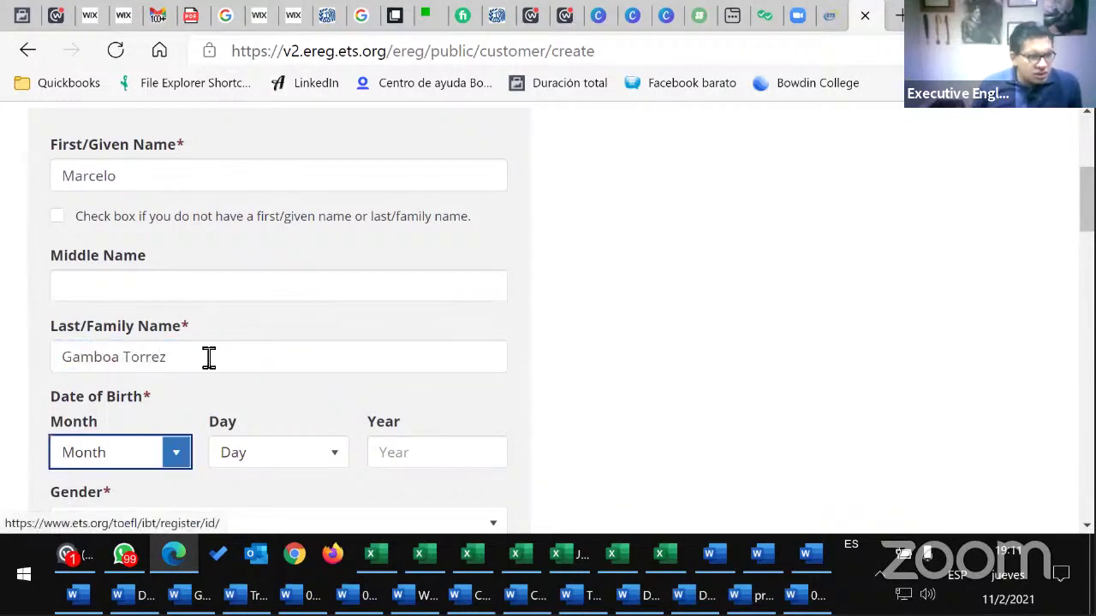
{"action": "scroll", "coordinate": [226, 360], "scroll_direction": "down", "scroll_amount": 1}
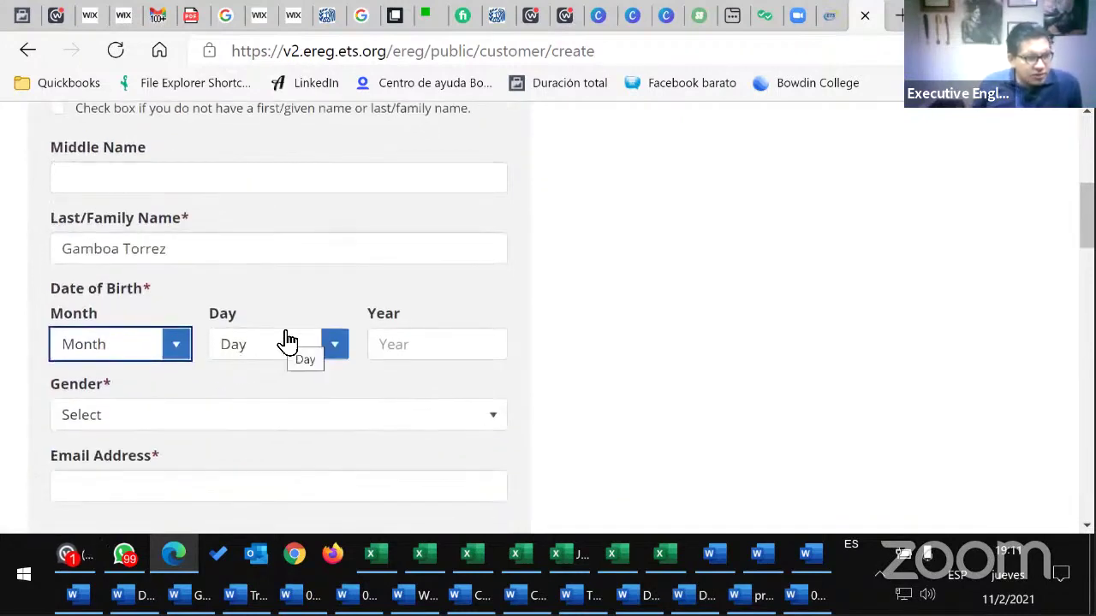
Set the date of birth to May 5, 1990.
{"action": "left_click", "coordinate": [151, 348]}
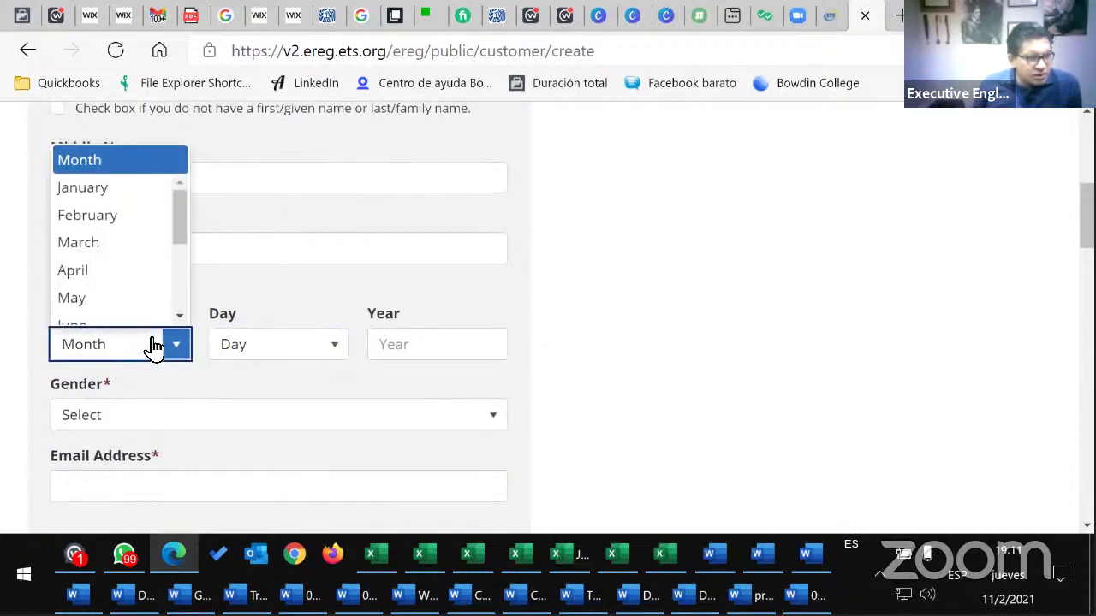
{"action": "left_click", "coordinate": [112, 299]}
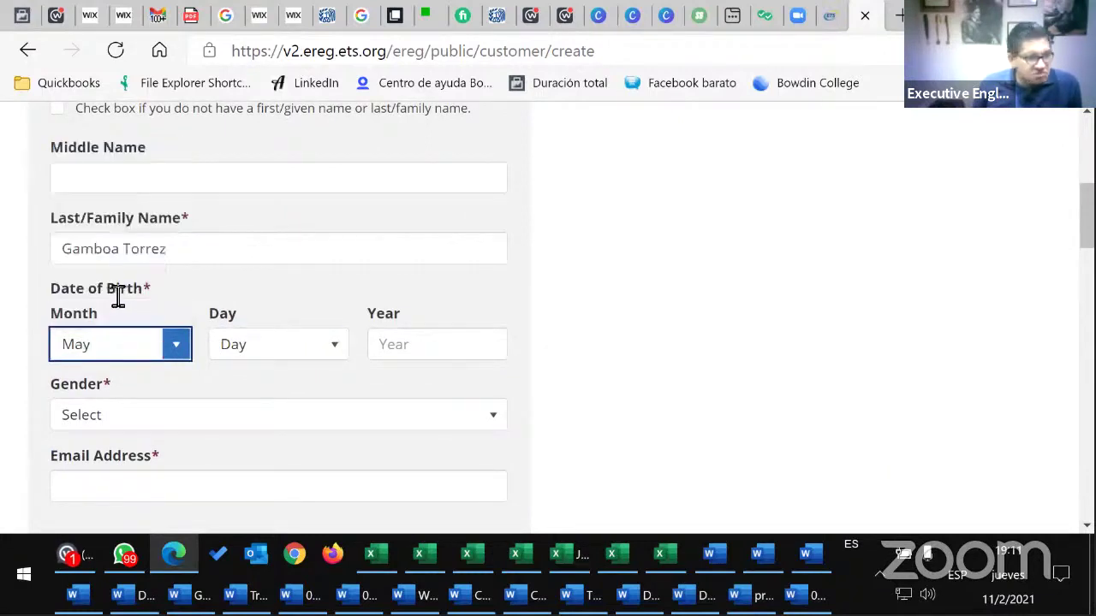
{"action": "left_click", "coordinate": [257, 338]}
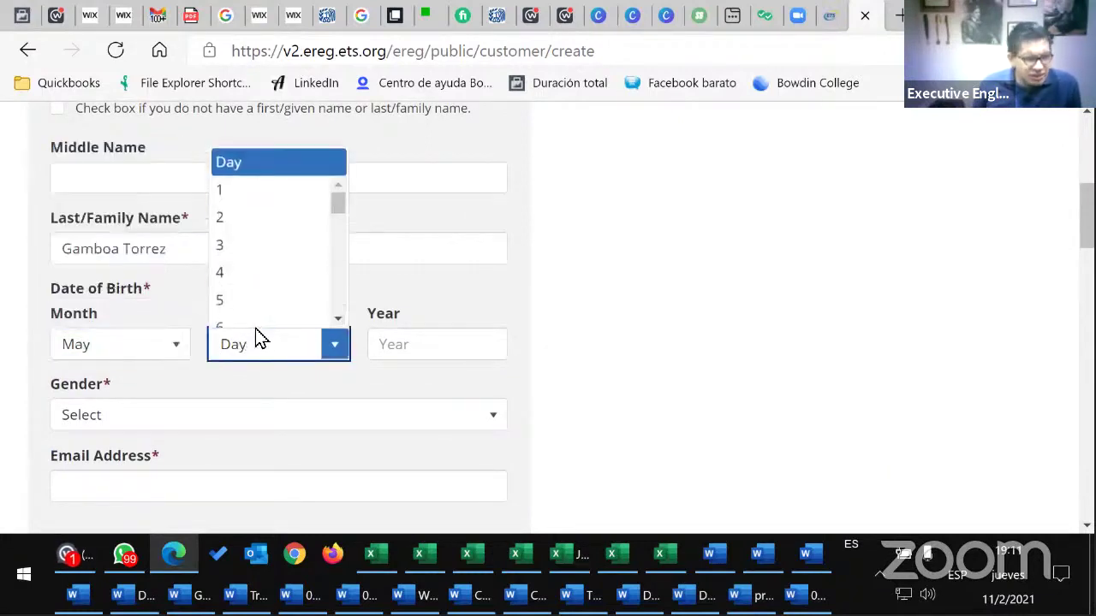
{"action": "scroll", "coordinate": [262, 295], "scroll_direction": "down", "scroll_amount": 1}
{"action": "left_click", "coordinate": [261, 261]}
{"action": "left_click", "coordinate": [390, 361]}
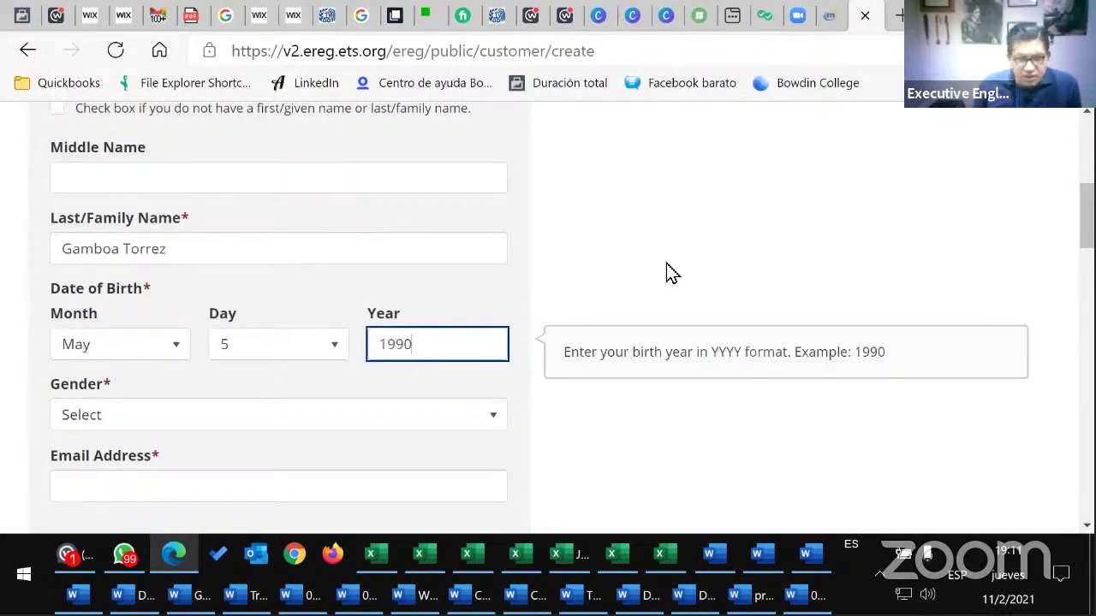
{"action": "scroll", "coordinate": [600, 276], "scroll_direction": "down", "scroll_amount": 2}
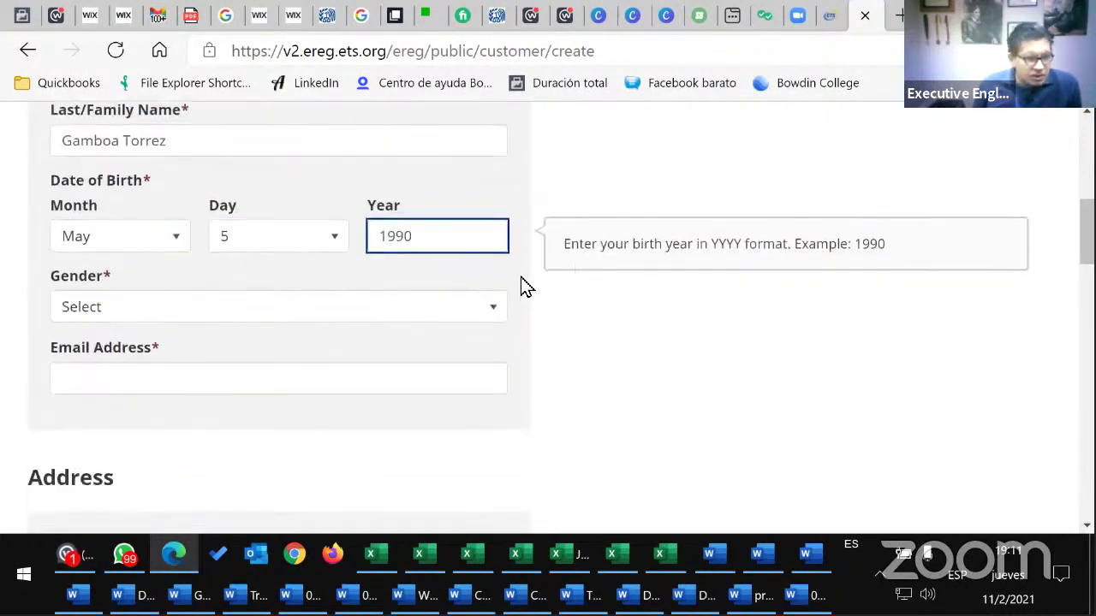
Set the gender to Male.
{"action": "left_click", "coordinate": [450, 307]}
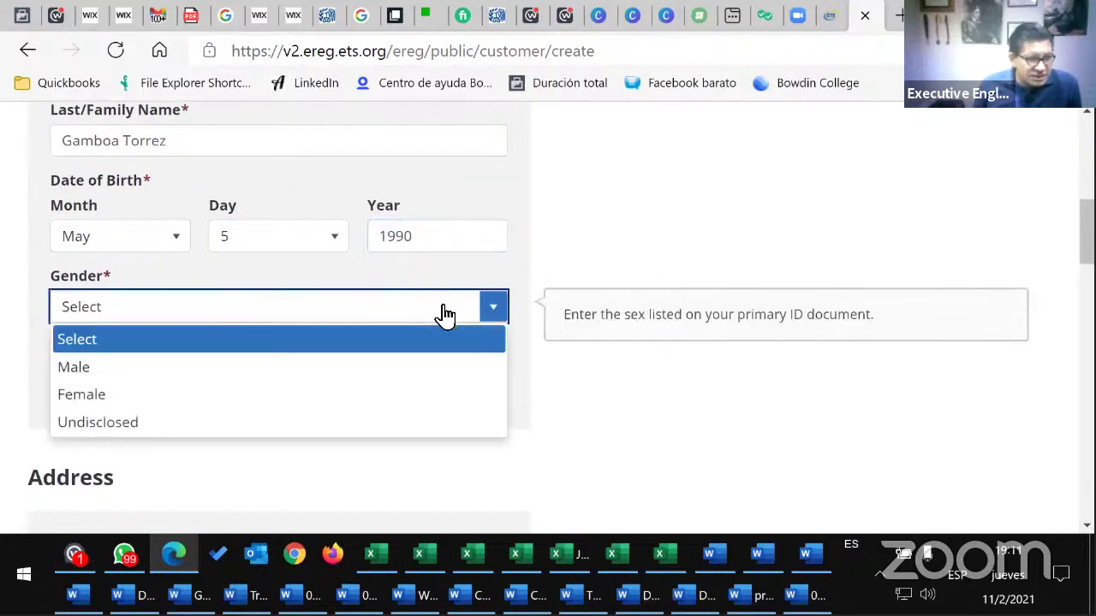
{"action": "left_click", "coordinate": [380, 366]}
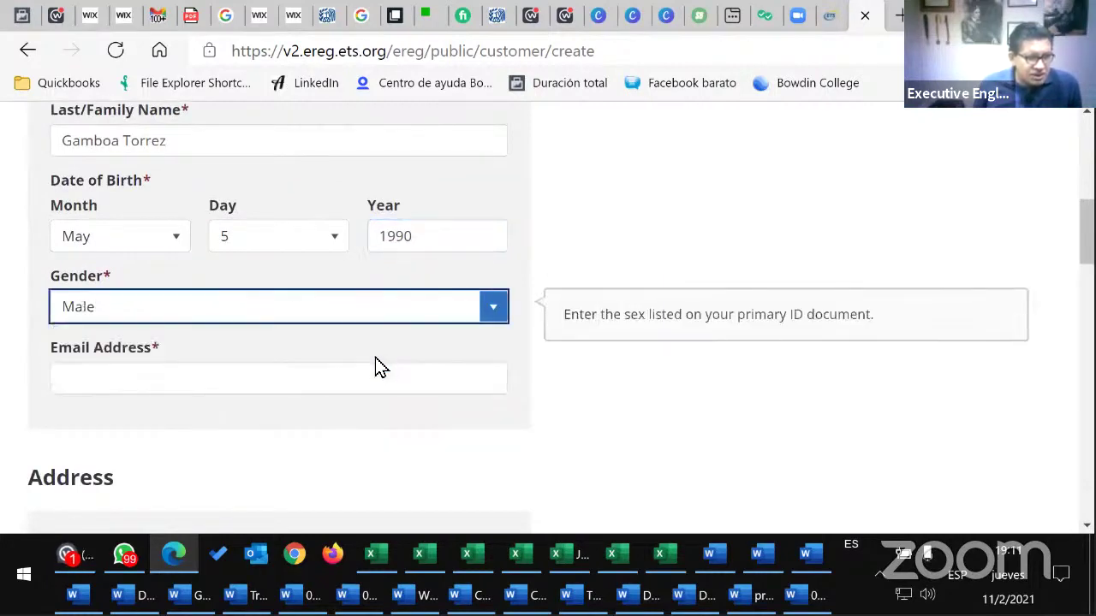
{"action": "left_click", "coordinate": [368, 377]}
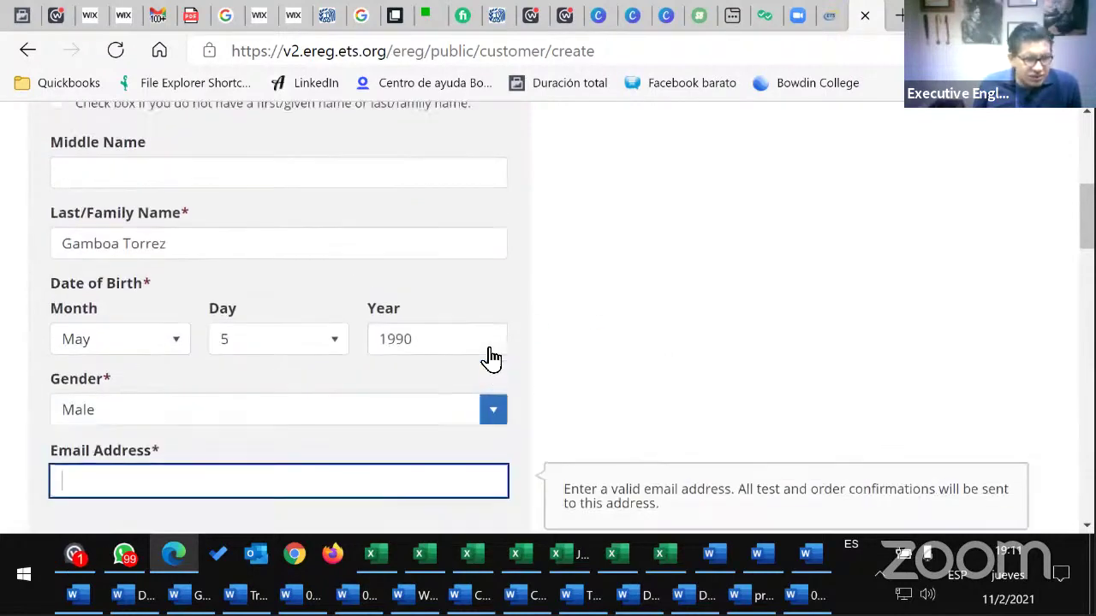
Enter the candidate's Gmail address in the Email Address field.
{"action": "scroll", "coordinate": [488, 358], "scroll_direction": "up", "scroll_amount": 3}
{"action": "scroll", "coordinate": [499, 352], "scroll_direction": "up", "scroll_amount": 1}
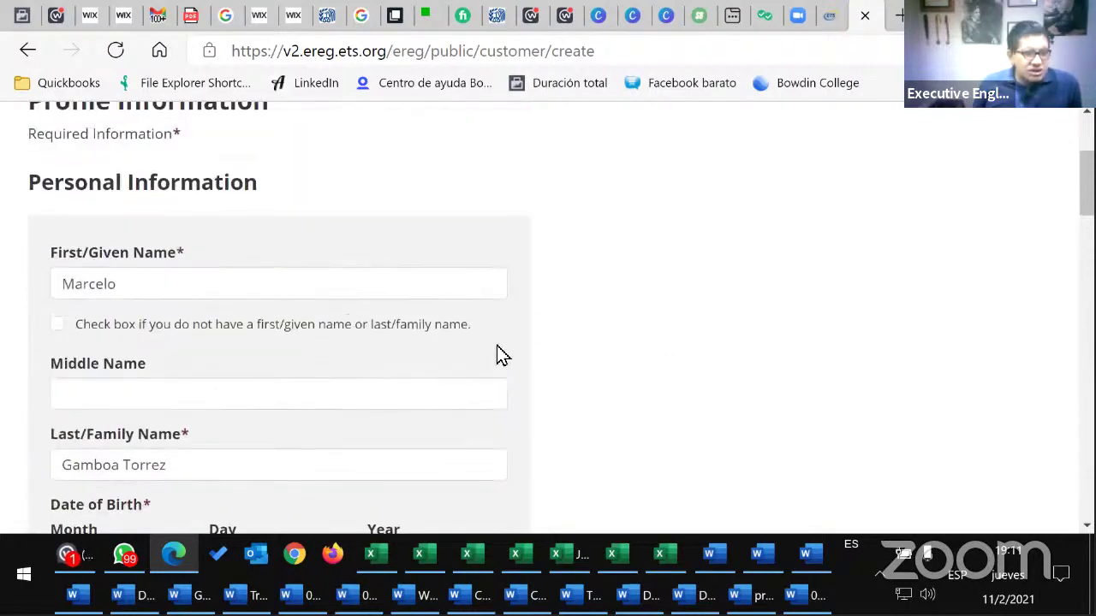
{"action": "scroll", "coordinate": [498, 347], "scroll_direction": "down", "scroll_amount": 3}
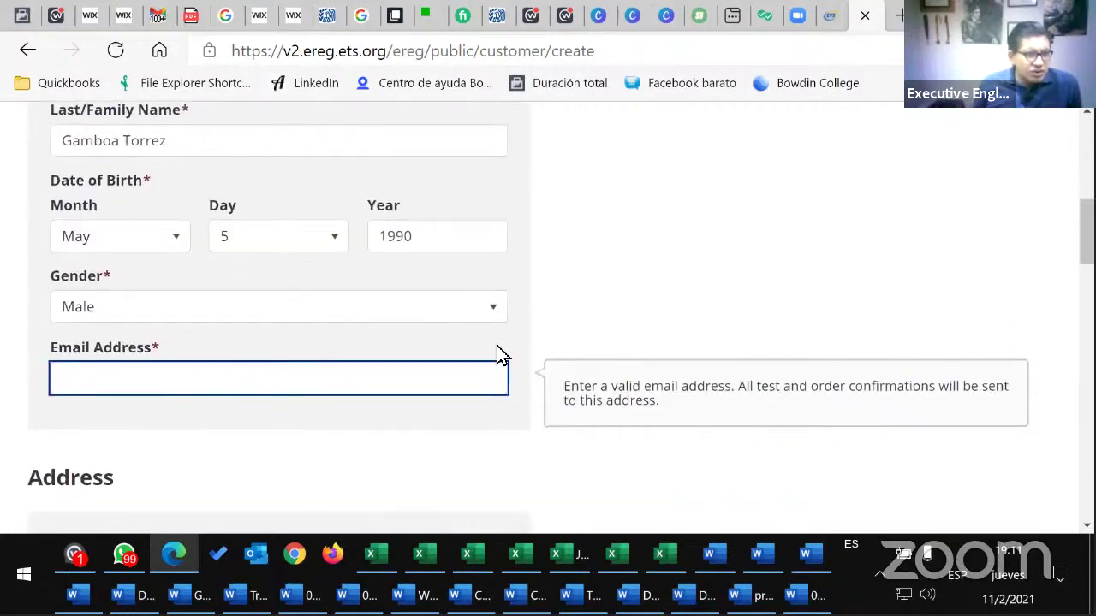
{"action": "scroll", "coordinate": [502, 355], "scroll_direction": "up", "scroll_amount": 3}
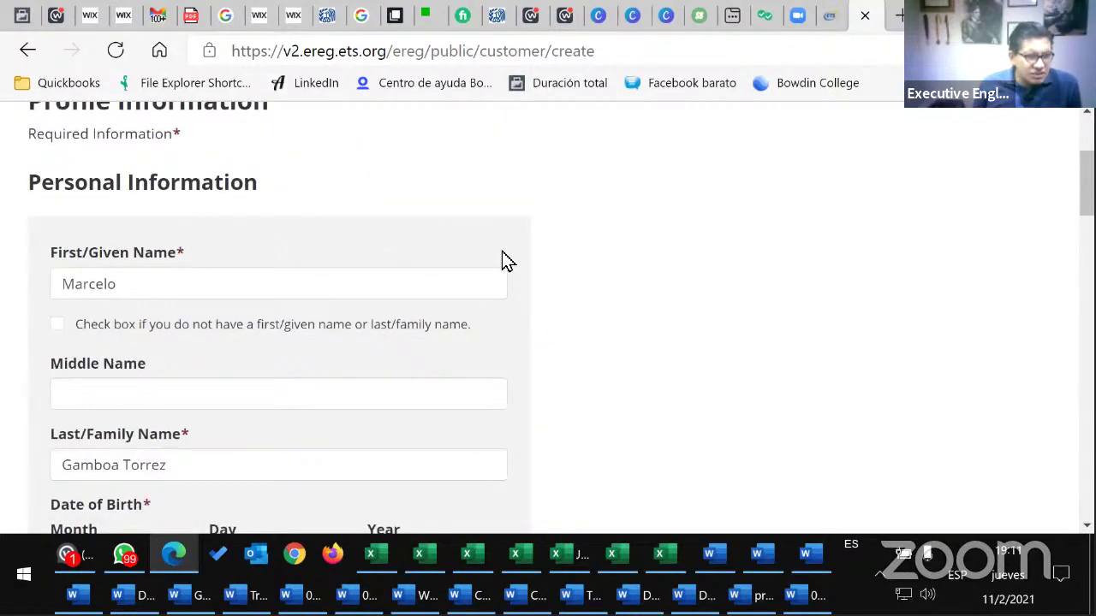
{"action": "scroll", "coordinate": [510, 259], "scroll_direction": "down", "scroll_amount": 2}
{"action": "scroll", "coordinate": [510, 260], "scroll_direction": "down", "scroll_amount": 1}
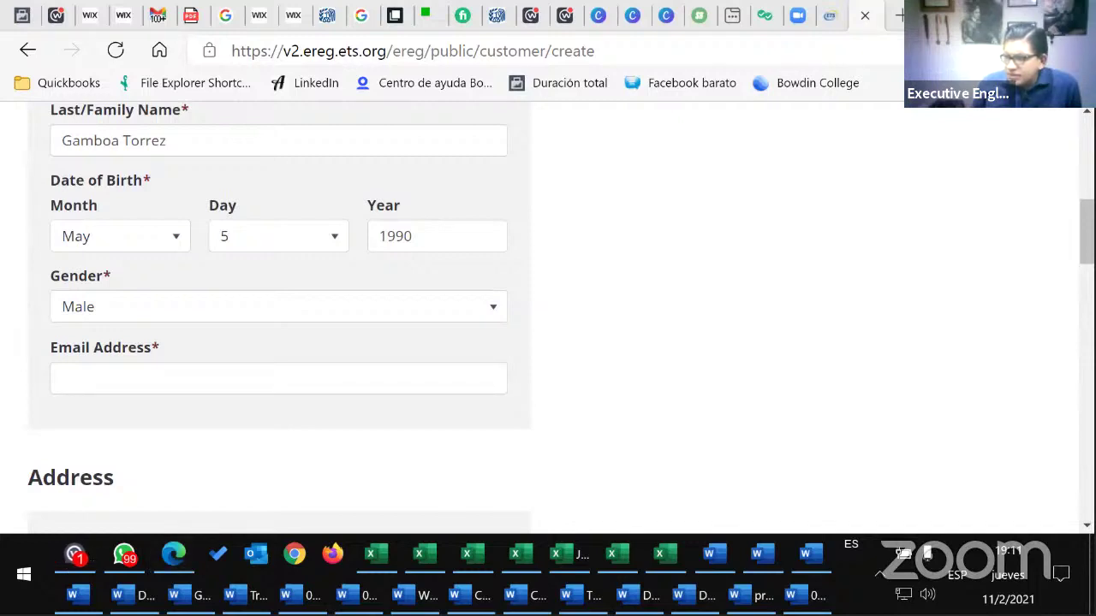
{"action": "left_click", "coordinate": [266, 380]}
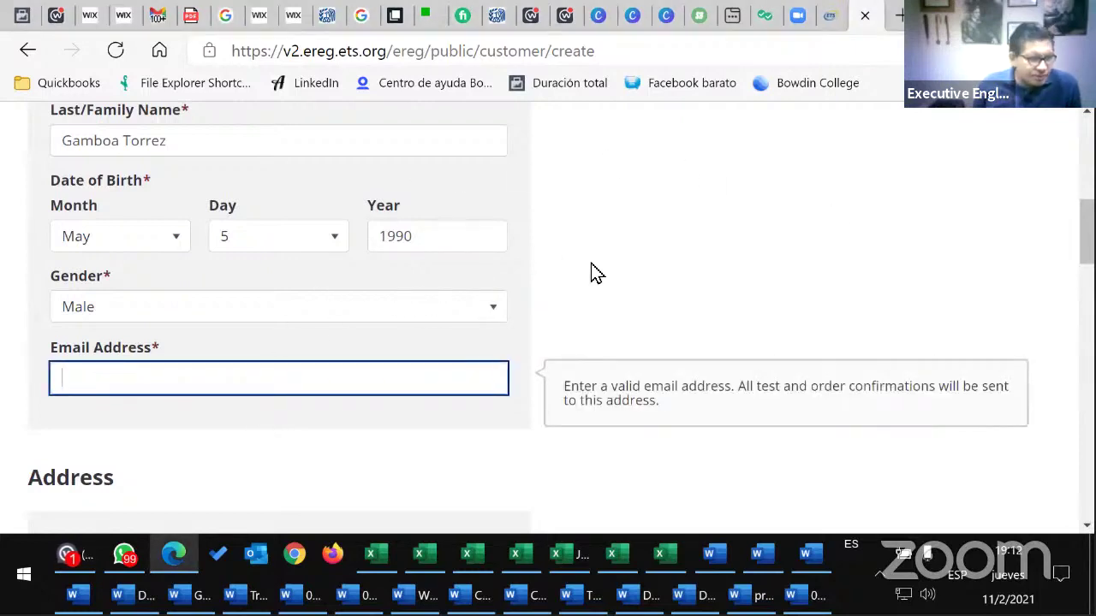
{"action": "scroll", "coordinate": [579, 279], "scroll_direction": "down", "scroll_amount": 1}
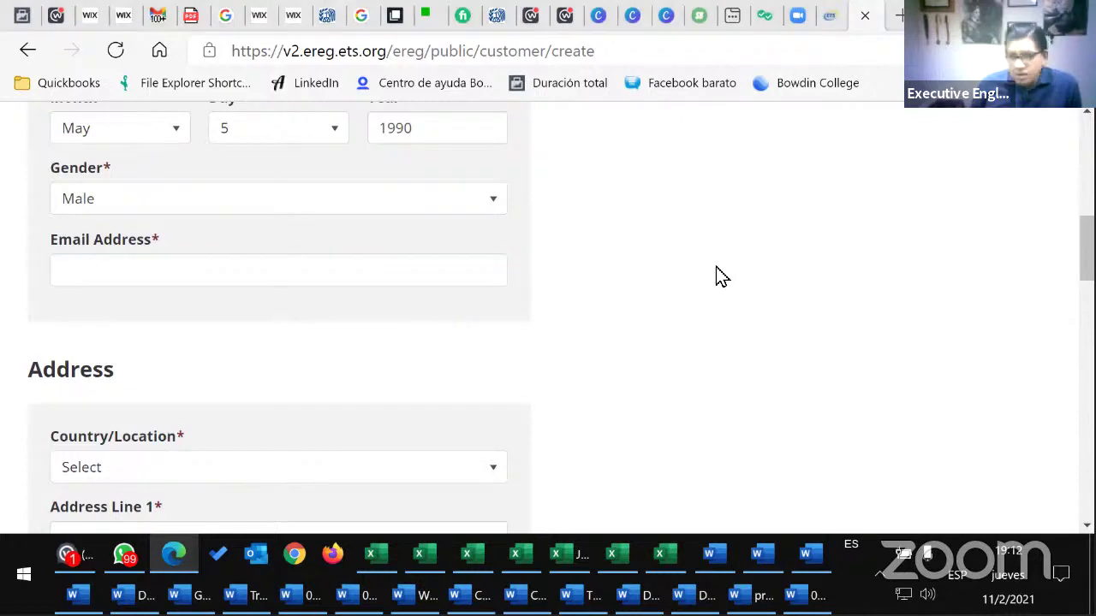
{"action": "left_click", "coordinate": [262, 288]}
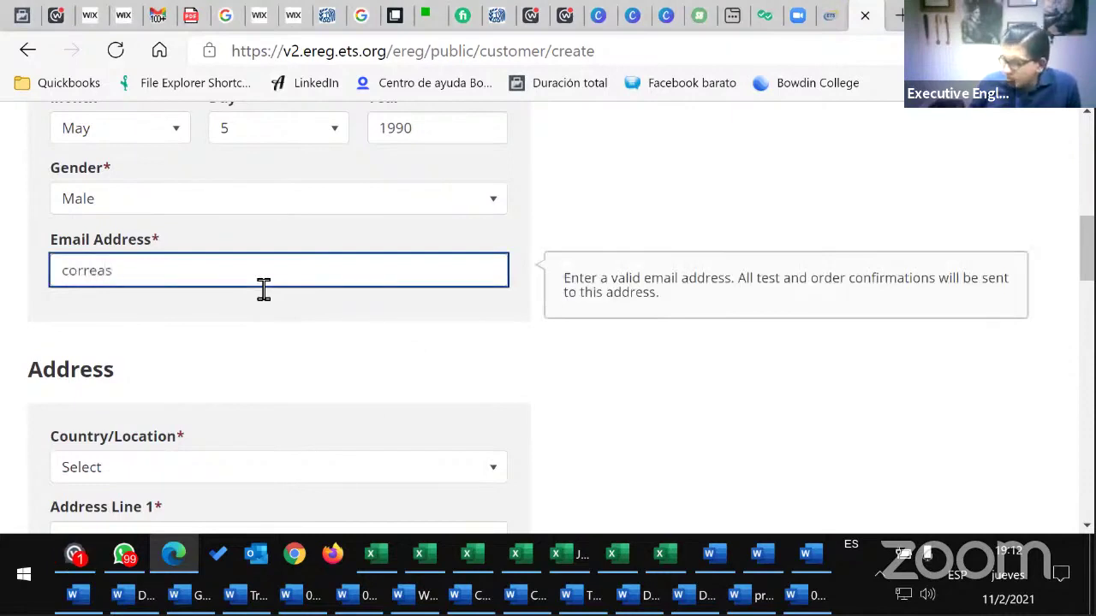
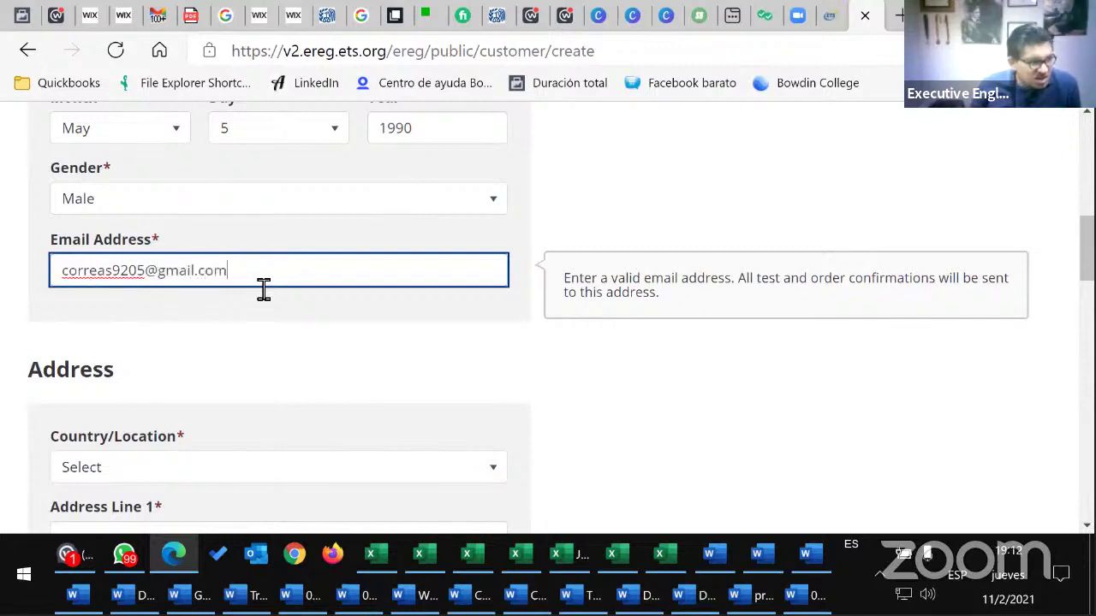
{"action": "key", "text": "Tab"}
{"action": "scroll", "coordinate": [257, 293], "scroll_direction": "down", "scroll_amount": 3}
{"action": "scroll", "coordinate": [232, 288], "scroll_direction": "up", "scroll_amount": 1}
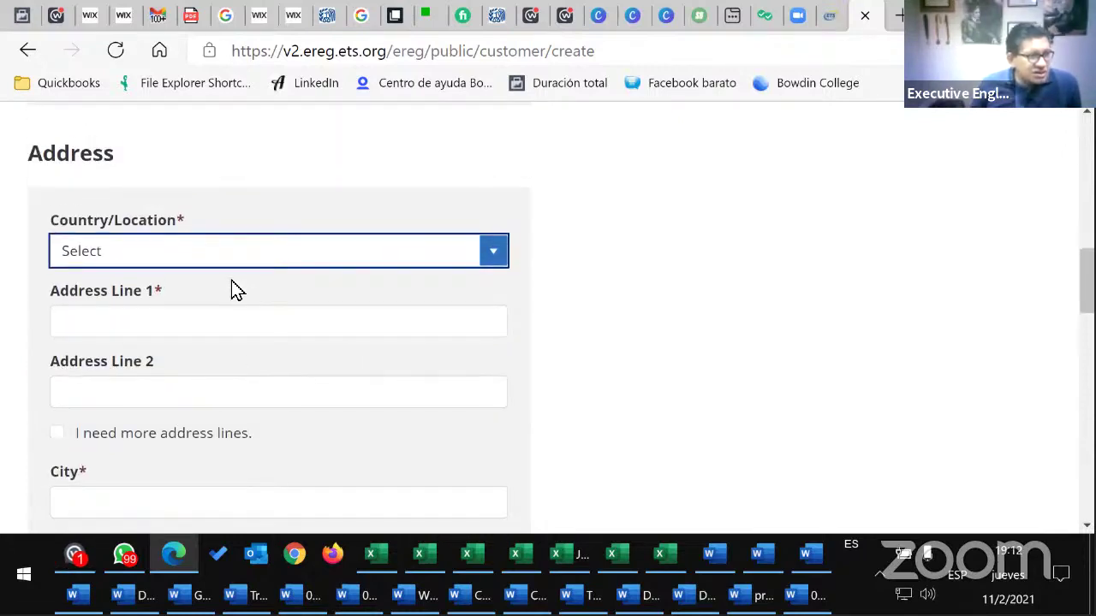
Choose Argentina as the Country/Location for the address.
{"action": "left_click", "coordinate": [220, 264]}
{"action": "scroll", "coordinate": [228, 347], "scroll_direction": "down", "scroll_amount": 2}
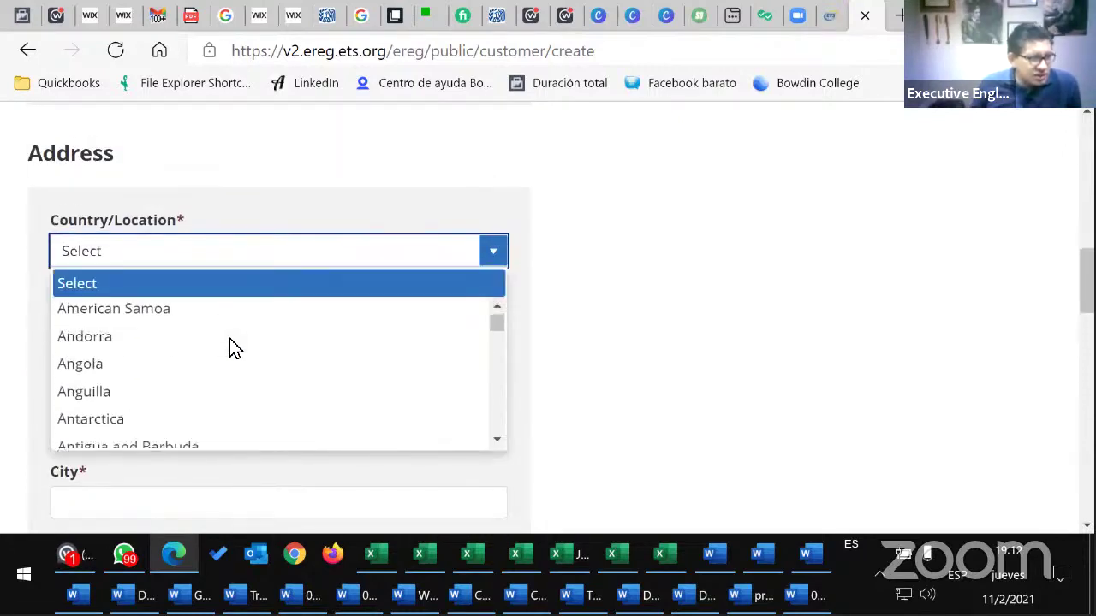
{"action": "scroll", "coordinate": [214, 360], "scroll_direction": "down", "scroll_amount": 3}
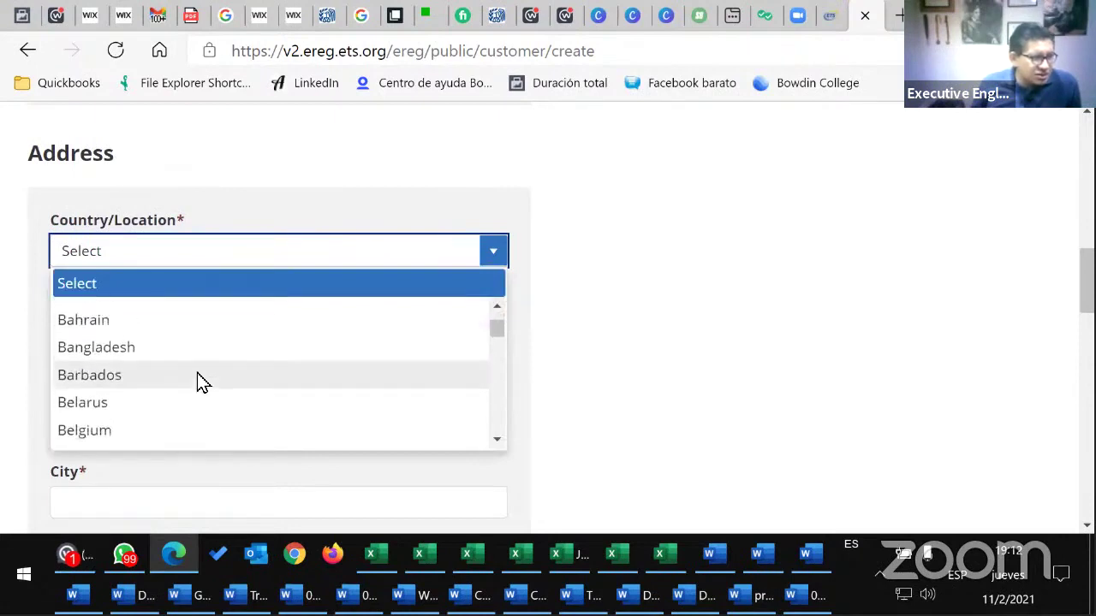
{"action": "scroll", "coordinate": [199, 382], "scroll_direction": "up", "scroll_amount": 1}
{"action": "scroll", "coordinate": [197, 382], "scroll_direction": "up", "scroll_amount": 3}
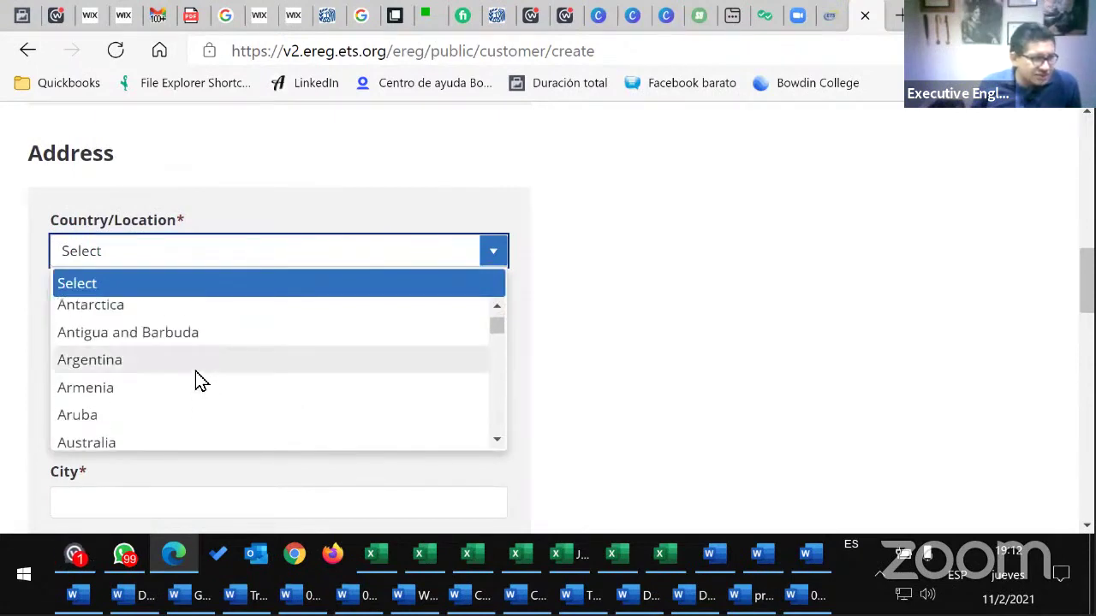
{"action": "left_click", "coordinate": [195, 364]}
Fill in the street address on Address Line 1 and the city.
{"action": "left_click", "coordinate": [182, 325]}
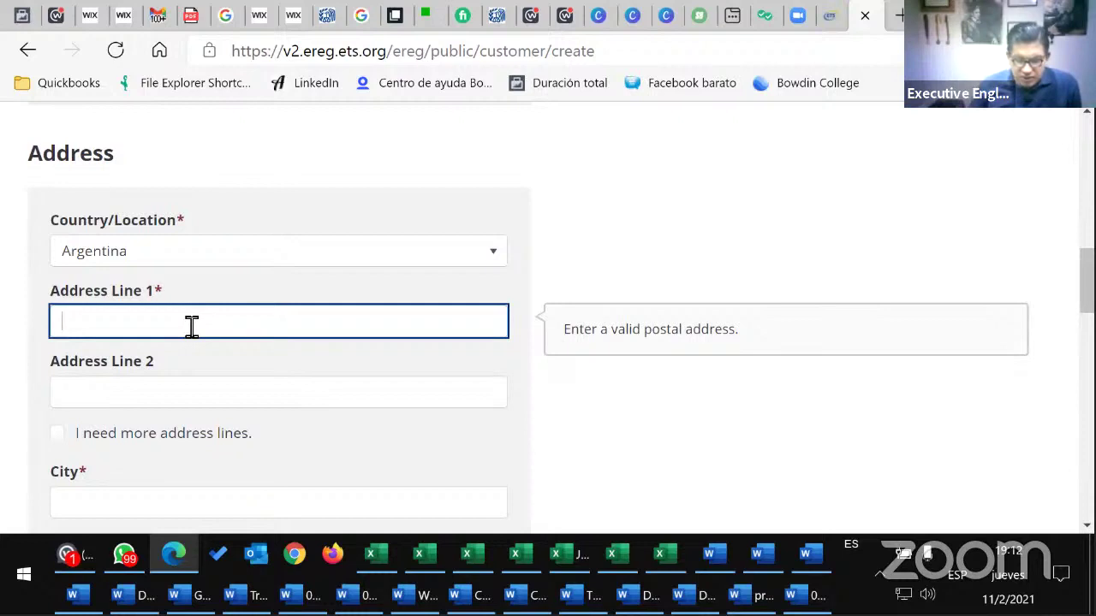
{"action": "type", "text": "o"}
{"action": "key", "text": "BackSpace"}
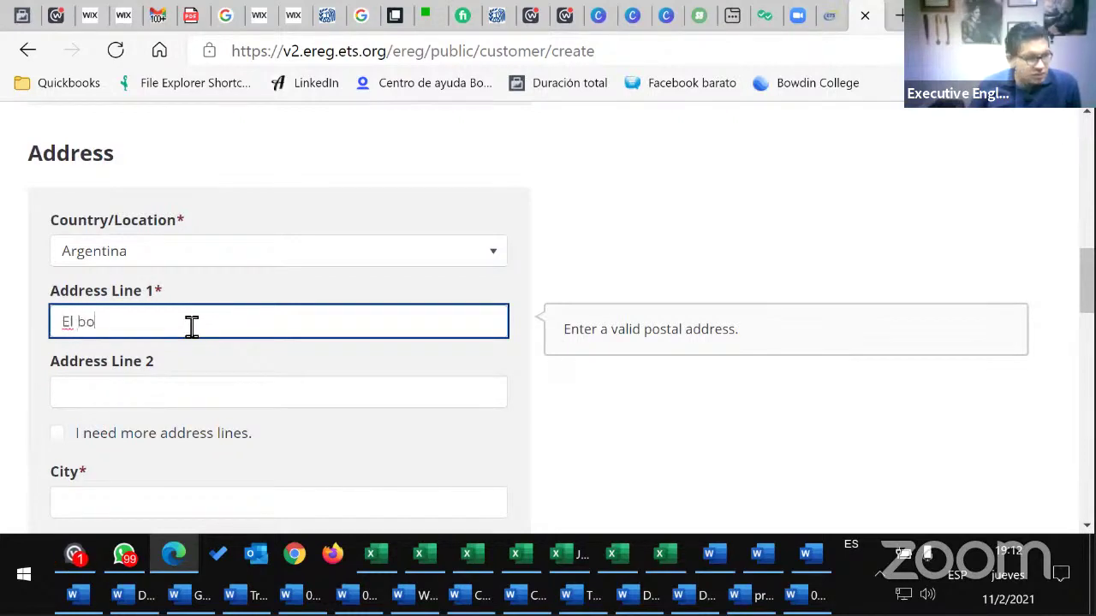
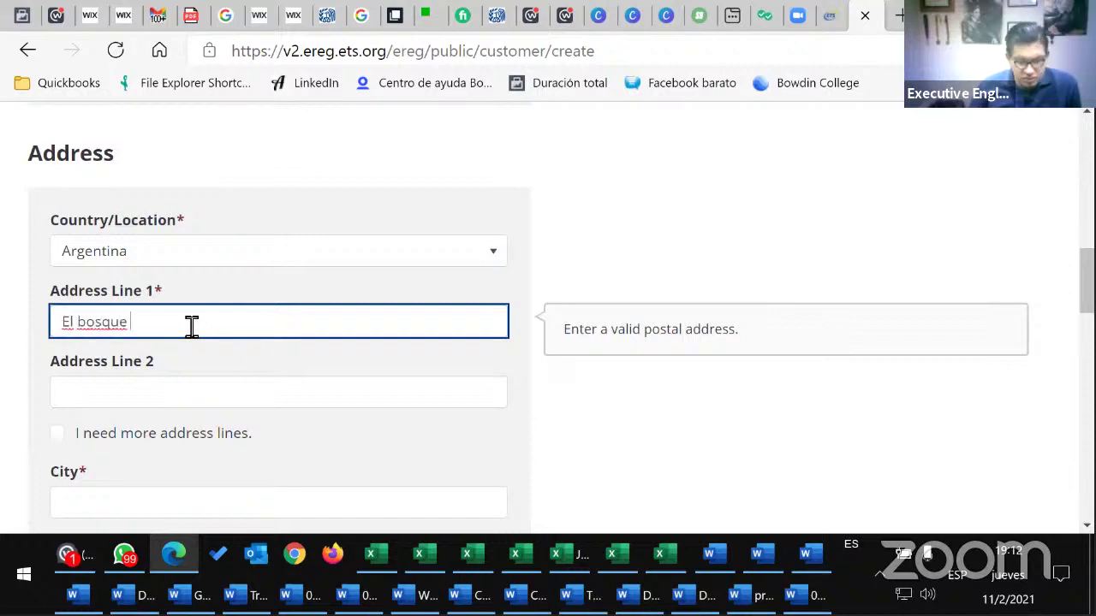
{"action": "key", "text": "Tab"}
{"action": "key", "text": "Tab"}
{"action": "key", "text": "Tab"}
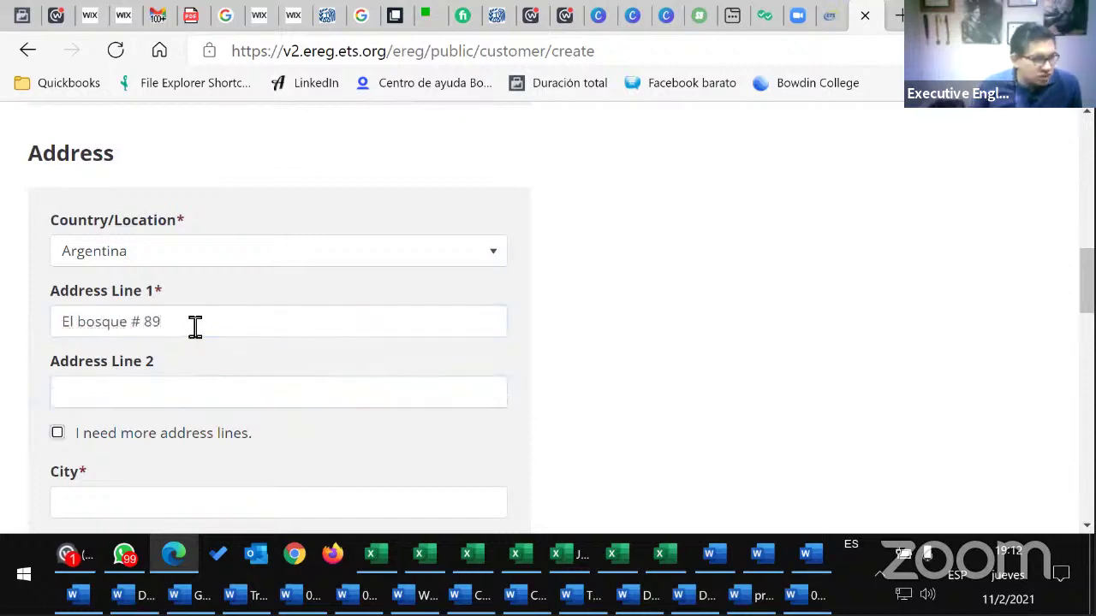
{"action": "type", "text": "Buen"}
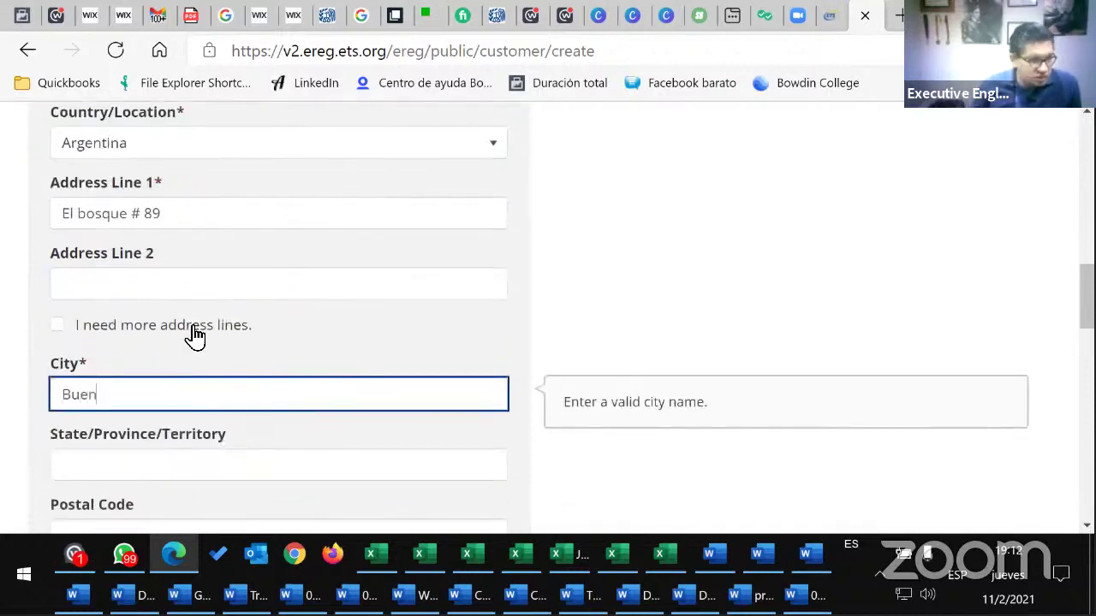
{"action": "type", "text": "os aires"}
{"action": "key", "text": "Tab"}
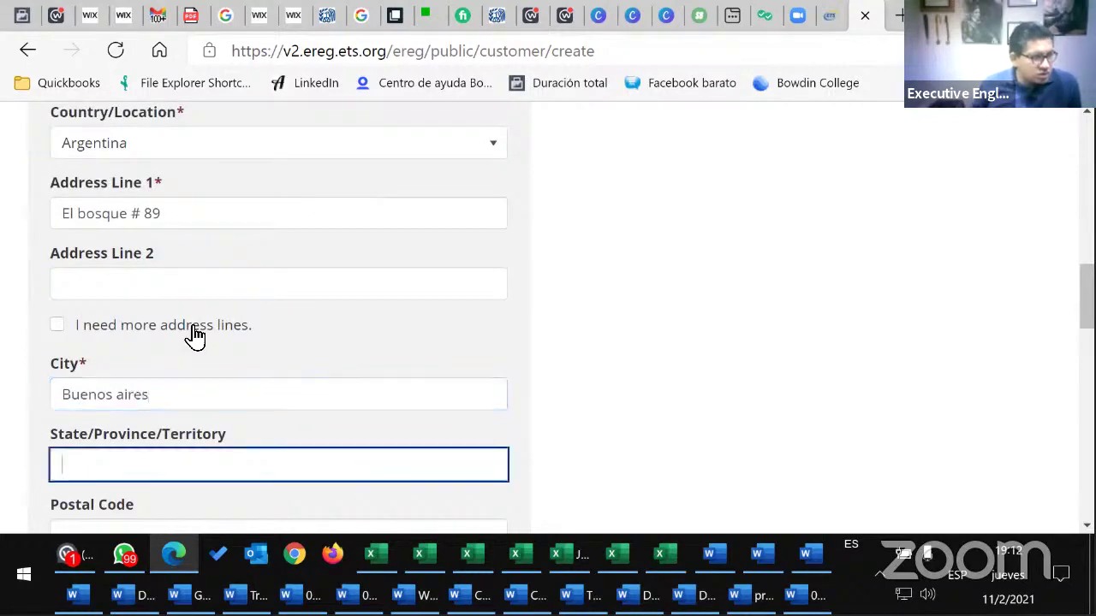
{"action": "key", "text": "Tab"}
{"action": "scroll", "coordinate": [190, 336], "scroll_direction": "down", "scroll_amount": 3}
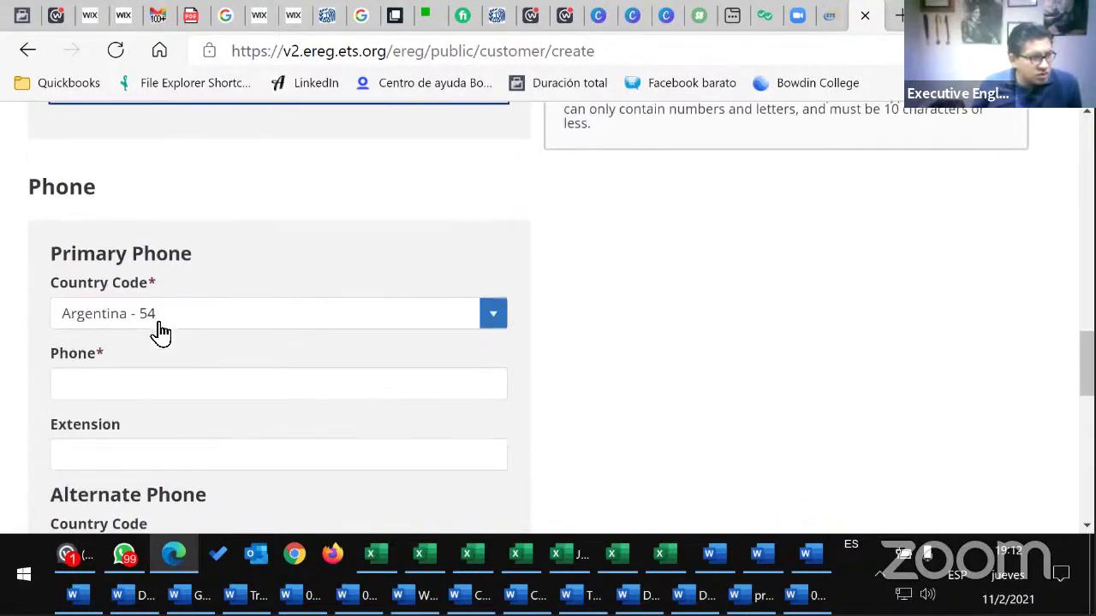
Enter the primary phone number in the Phone field.
{"action": "left_click", "coordinate": [137, 389]}
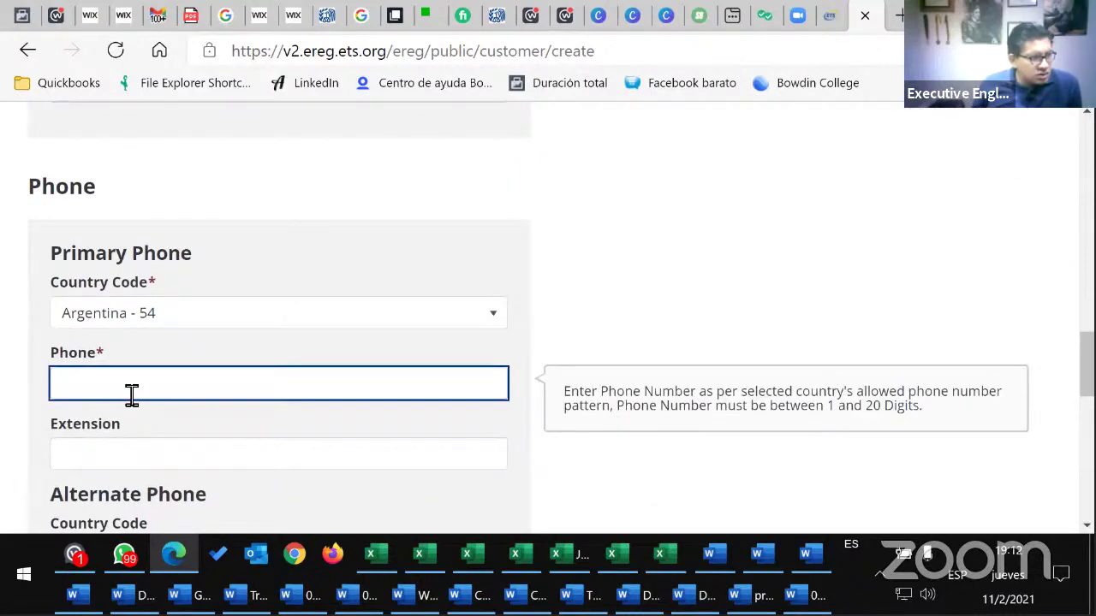
{"action": "scroll", "coordinate": [180, 347], "scroll_direction": "down", "scroll_amount": 1}
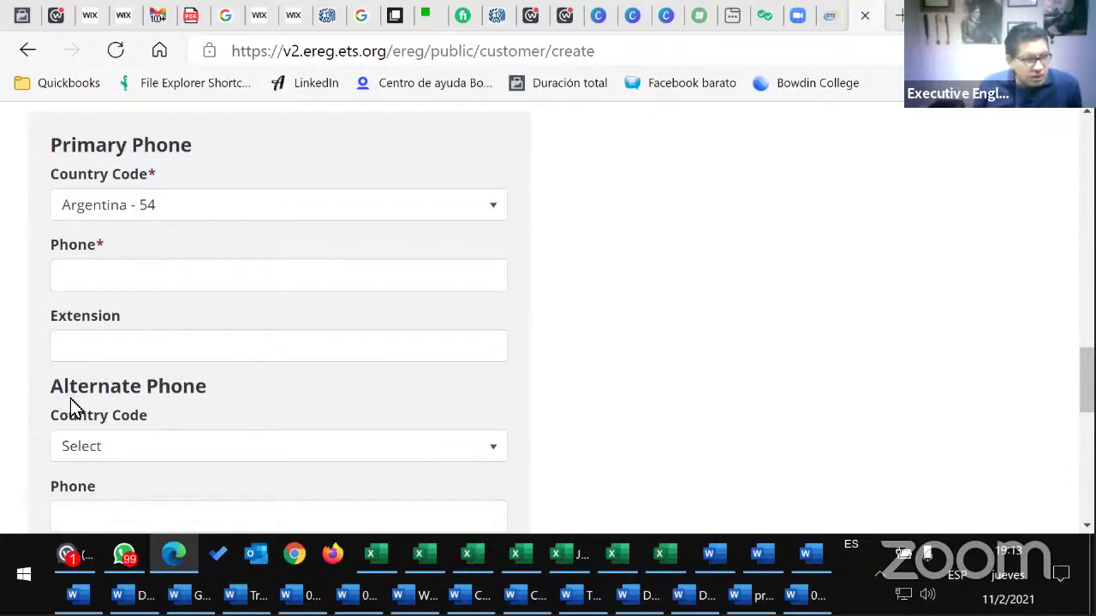
{"action": "scroll", "coordinate": [144, 432], "scroll_direction": "down", "scroll_amount": 1}
{"action": "scroll", "coordinate": [143, 432], "scroll_direction": "up", "scroll_amount": 1}
{"action": "left_click", "coordinate": [141, 273]}
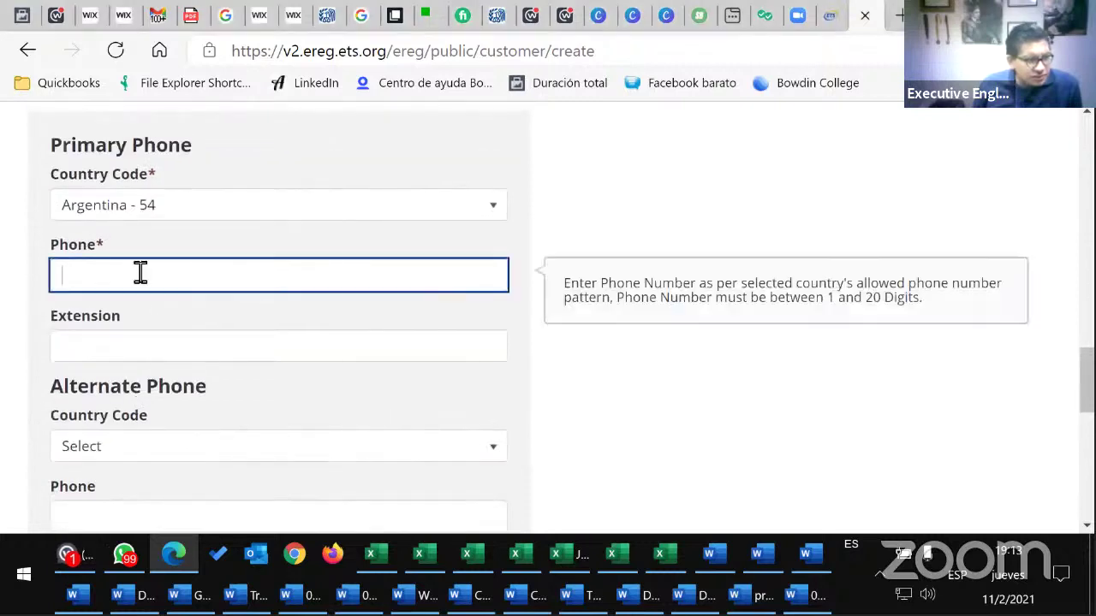
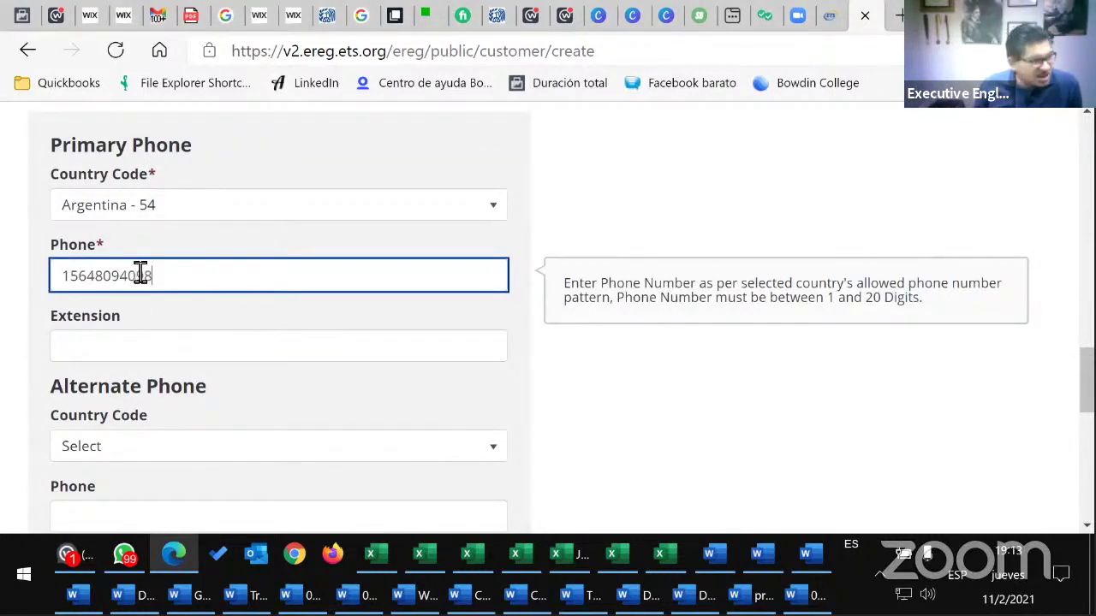
Submit the personal information and continue to Additional Information.
{"action": "scroll", "coordinate": [102, 304], "scroll_direction": "down", "scroll_amount": 3}
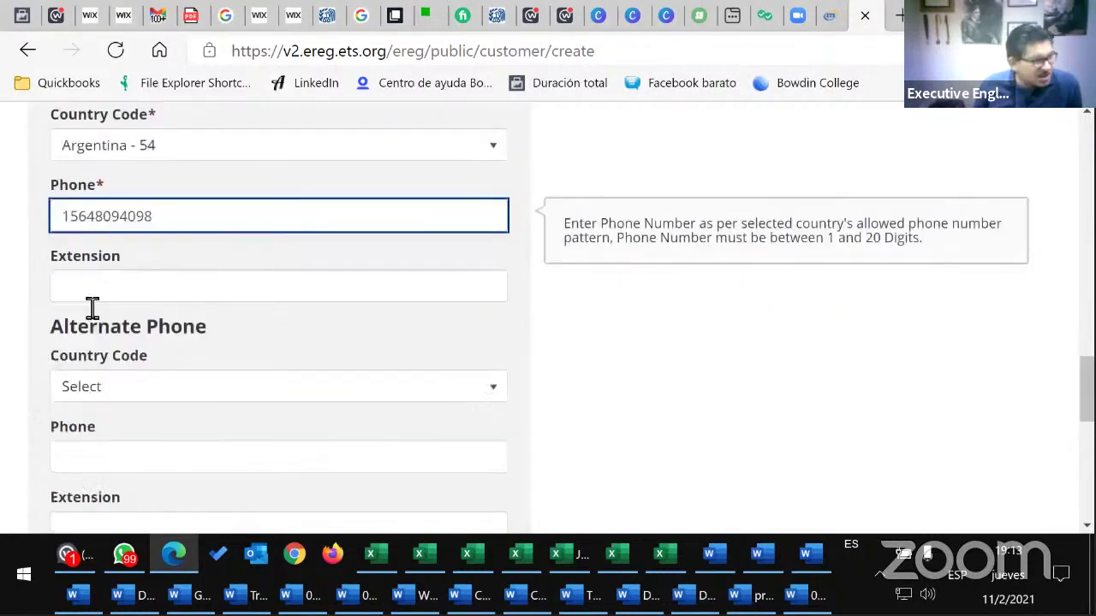
{"action": "left_click", "coordinate": [171, 233]}
{"action": "scroll", "coordinate": [172, 240], "scroll_direction": "down", "scroll_amount": 4}
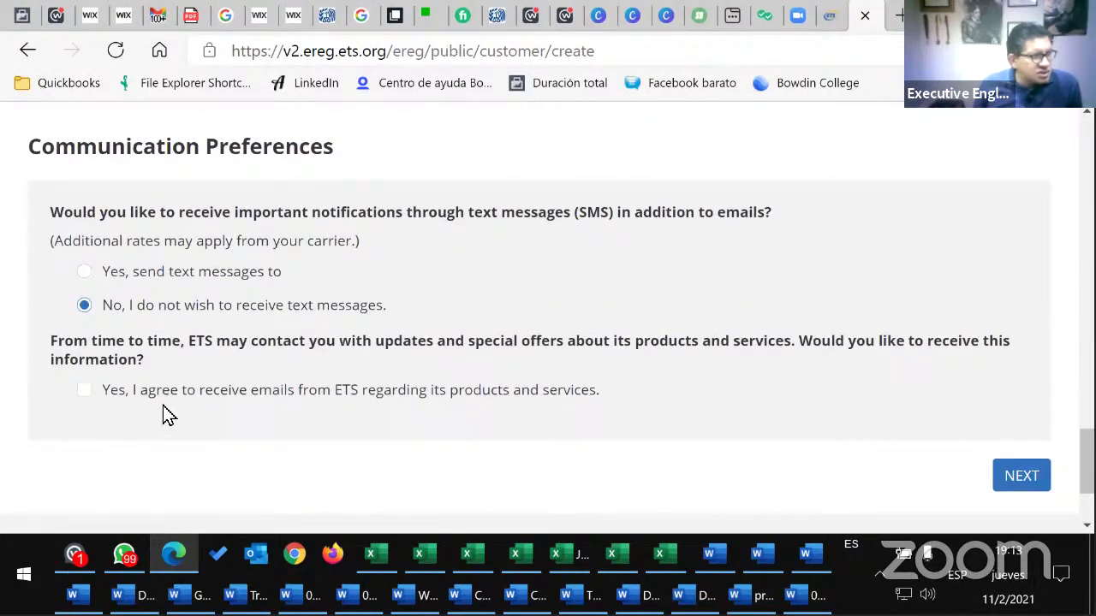
{"action": "left_click", "coordinate": [987, 489]}
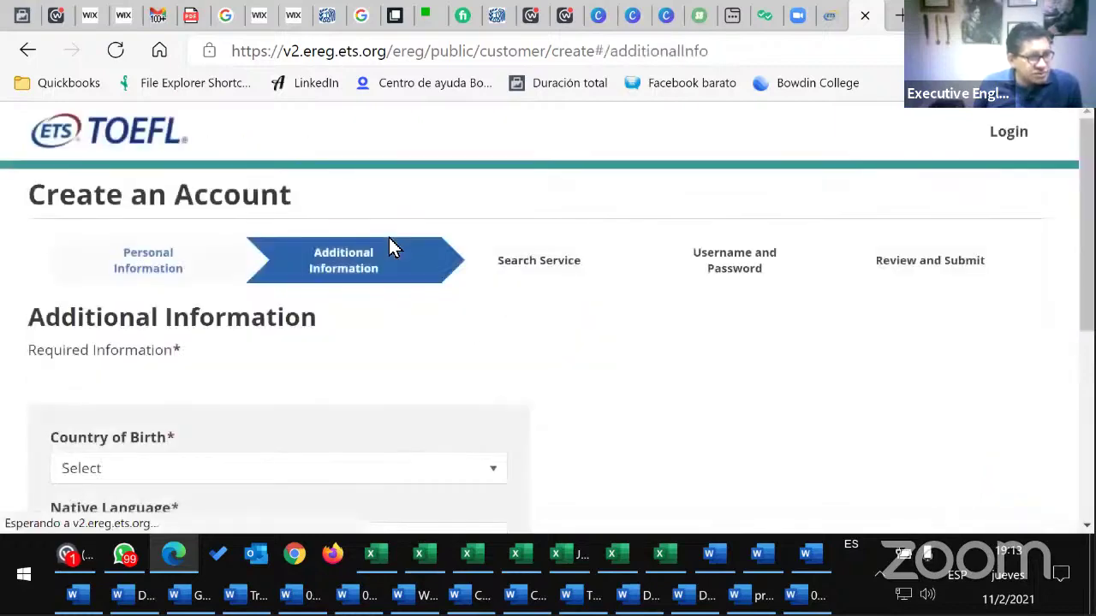
Set Country of Birth to Bolivia, closing a stray browser tab along the way.
{"action": "scroll", "coordinate": [342, 248], "scroll_direction": "down", "scroll_amount": 3}
{"action": "left_click", "coordinate": [285, 268]}
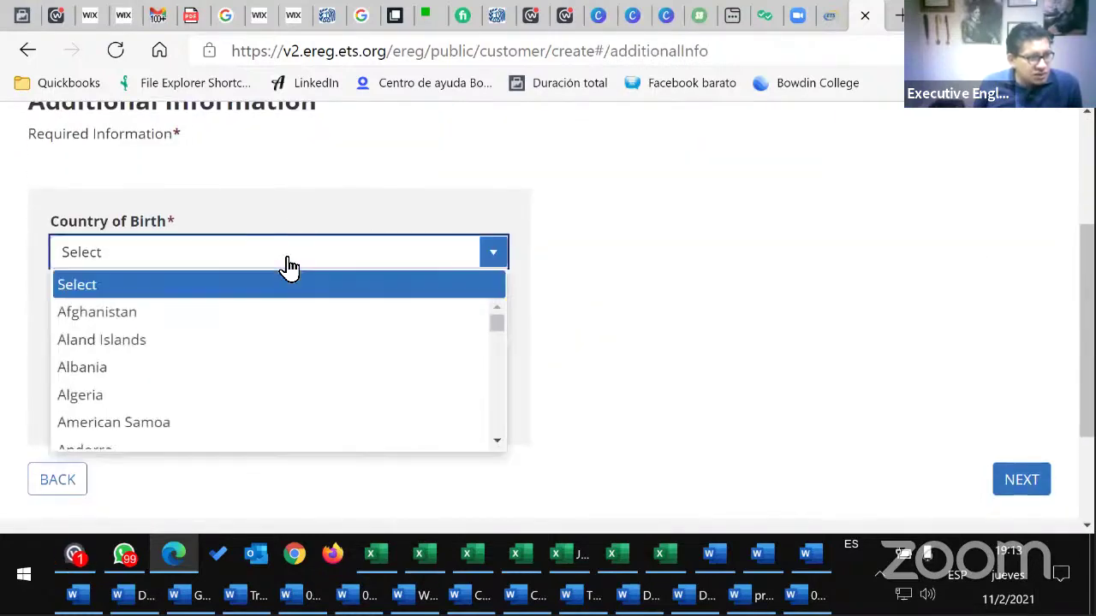
{"action": "scroll", "coordinate": [243, 326], "scroll_direction": "down", "scroll_amount": 1}
{"action": "scroll", "coordinate": [188, 416], "scroll_direction": "down", "scroll_amount": 3}
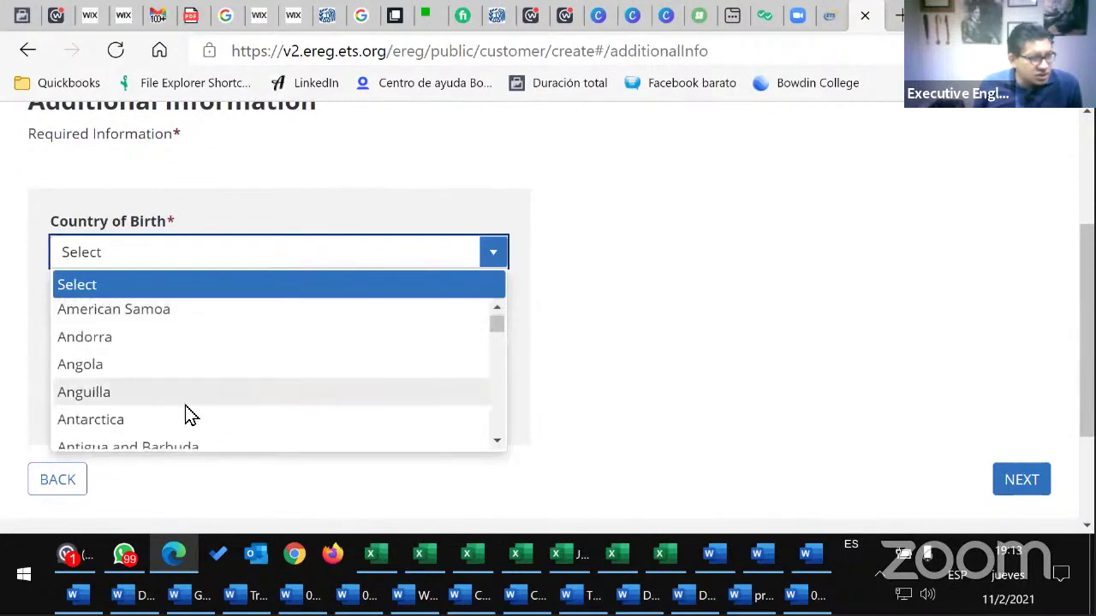
{"action": "scroll", "coordinate": [190, 416], "scroll_direction": "down", "scroll_amount": 4}
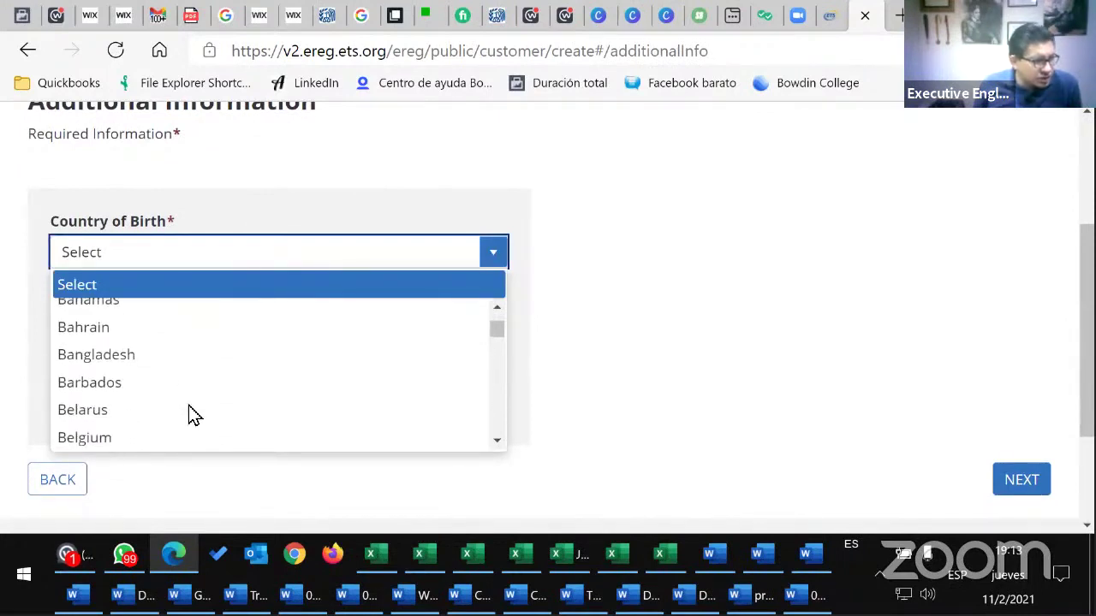
{"action": "scroll", "coordinate": [192, 413], "scroll_direction": "down", "scroll_amount": 3}
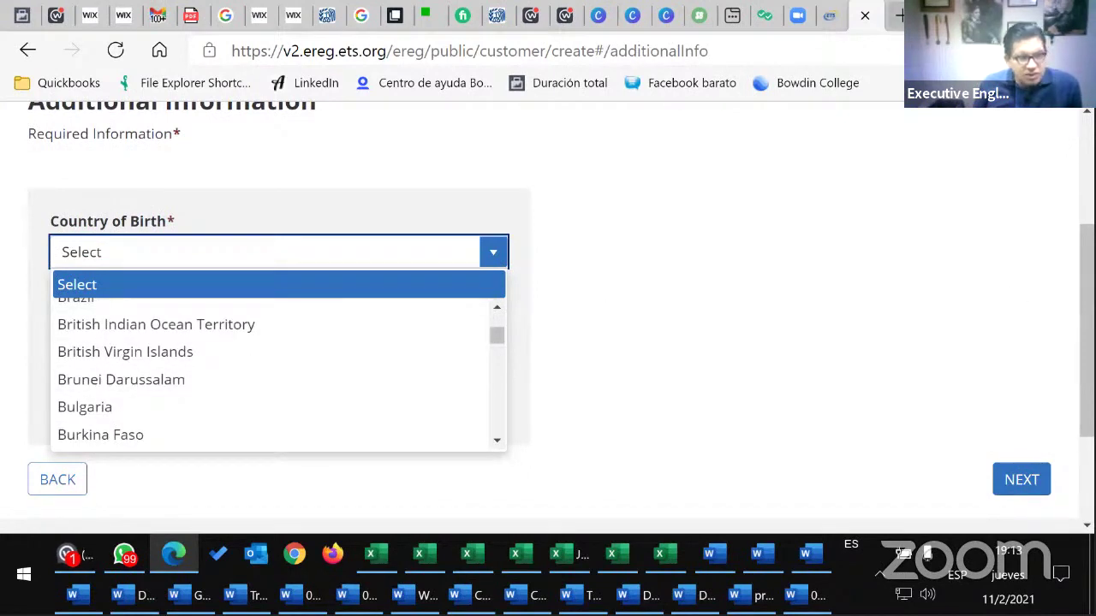
{"action": "left_click", "coordinate": [900, 15]}
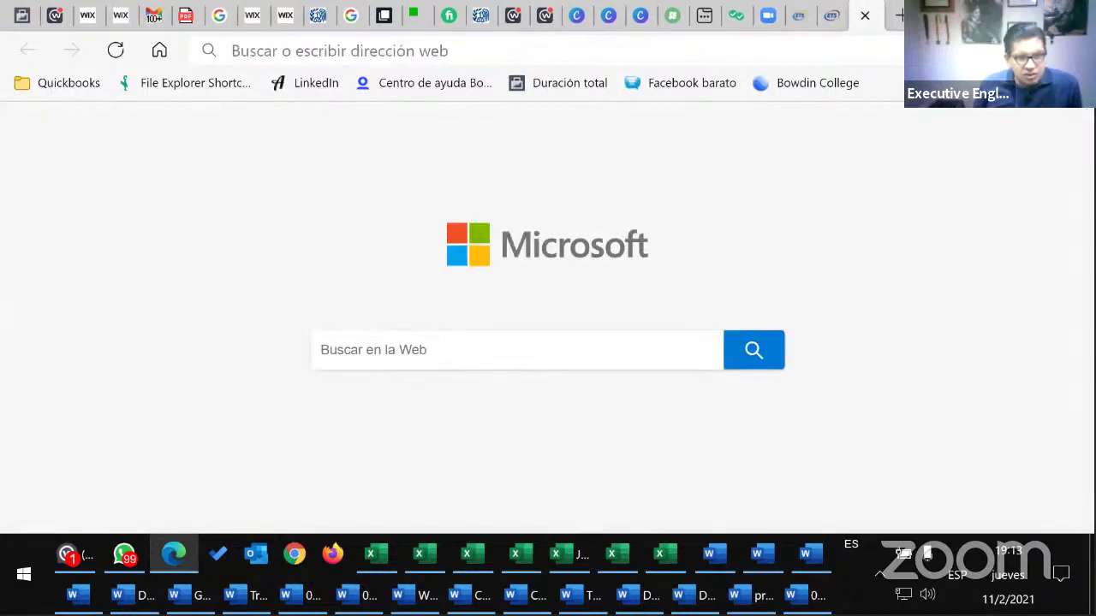
{"action": "key", "text": "ctrl+w"}
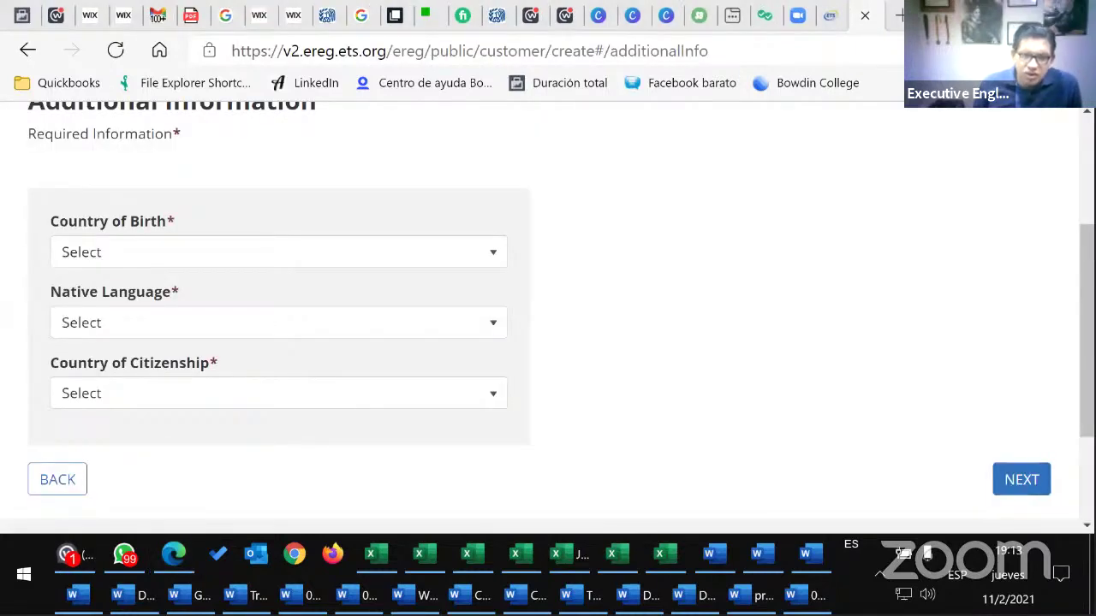
{"action": "left_click", "coordinate": [341, 258]}
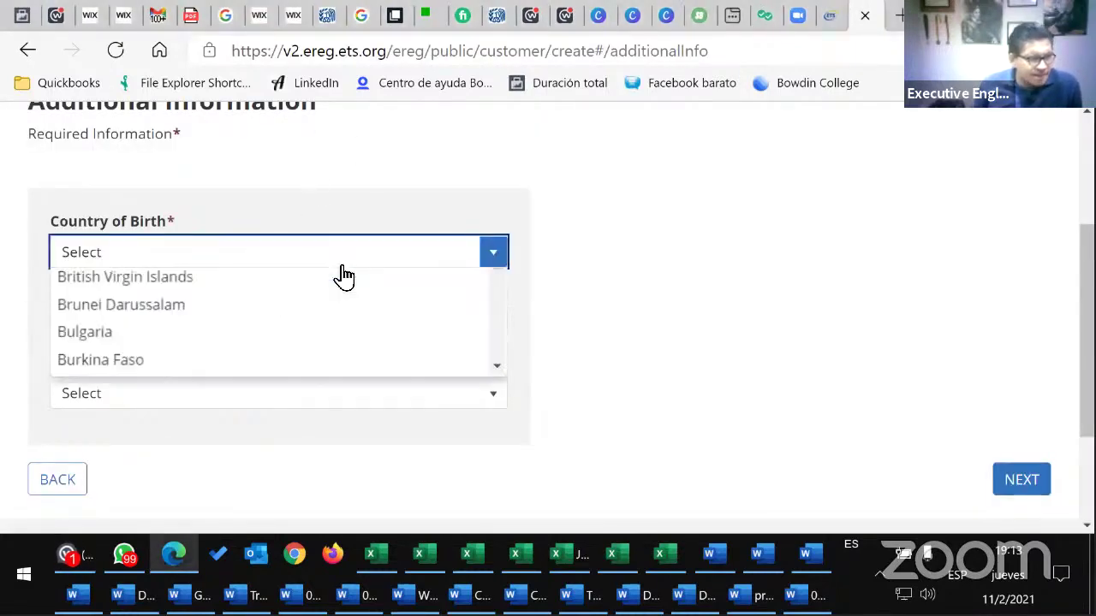
{"action": "key", "text": "b"}
{"action": "scroll", "coordinate": [299, 394], "scroll_direction": "down", "scroll_amount": 3}
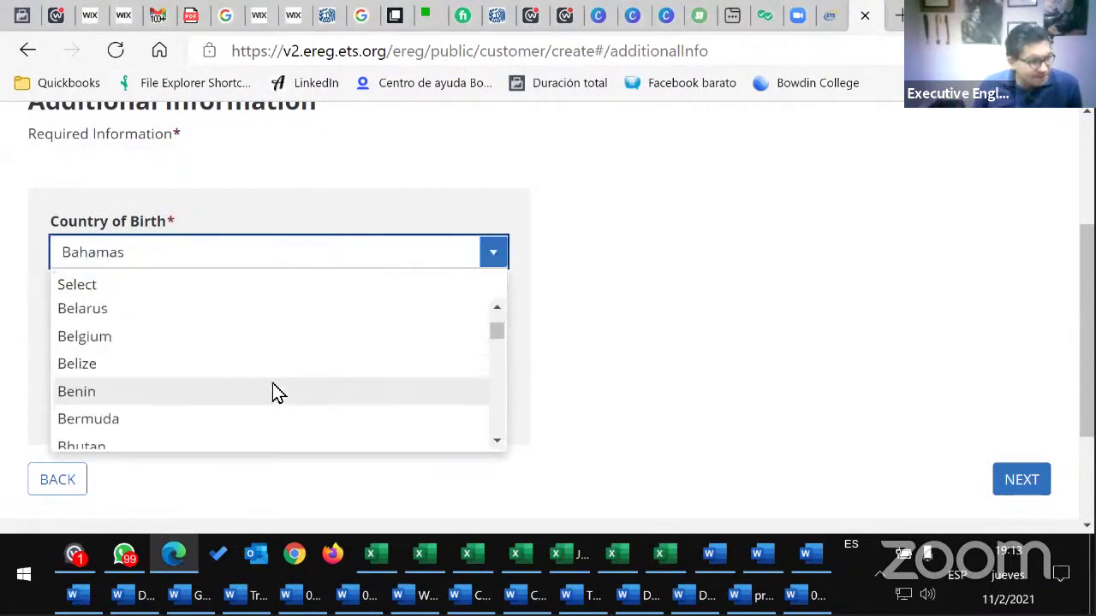
{"action": "left_click", "coordinate": [195, 403]}
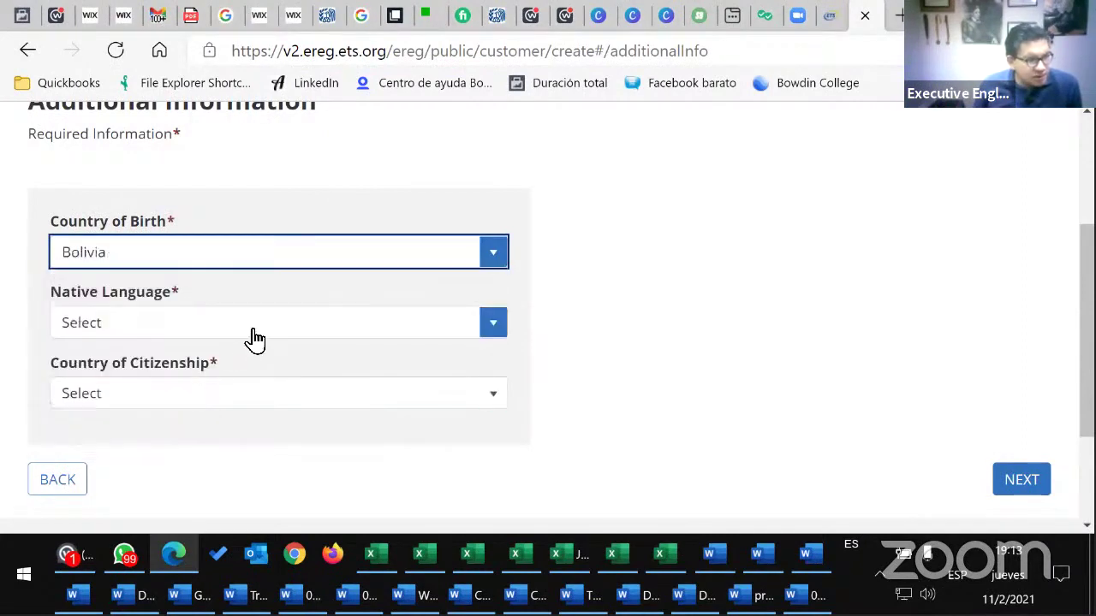
Set the native language to Spanish.
{"action": "left_click", "coordinate": [253, 334]}
{"action": "scroll", "coordinate": [248, 394], "scroll_direction": "down", "scroll_amount": 1}
{"action": "key", "text": "s"}
{"action": "key", "text": "s"}
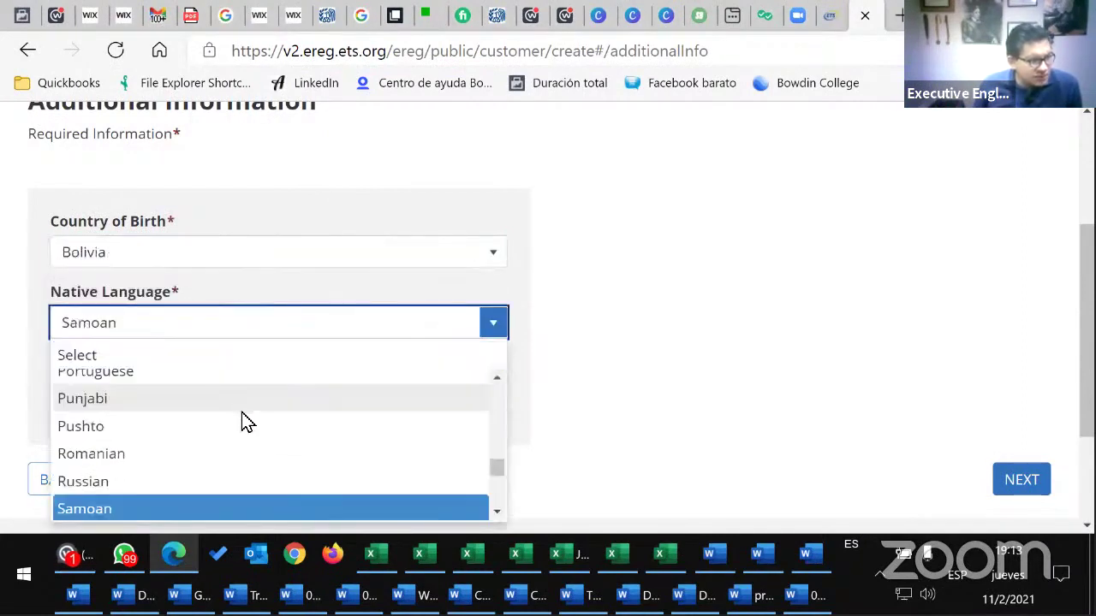
{"action": "key", "text": "s"}
{"action": "key", "text": "s"}
{"action": "key", "text": "s"}
{"action": "key", "text": "s"}
{"action": "key", "text": "s"}
{"action": "key", "text": "s"}
{"action": "key", "text": "s"}
{"action": "key", "text": "s"}
{"action": "key", "text": "s"}
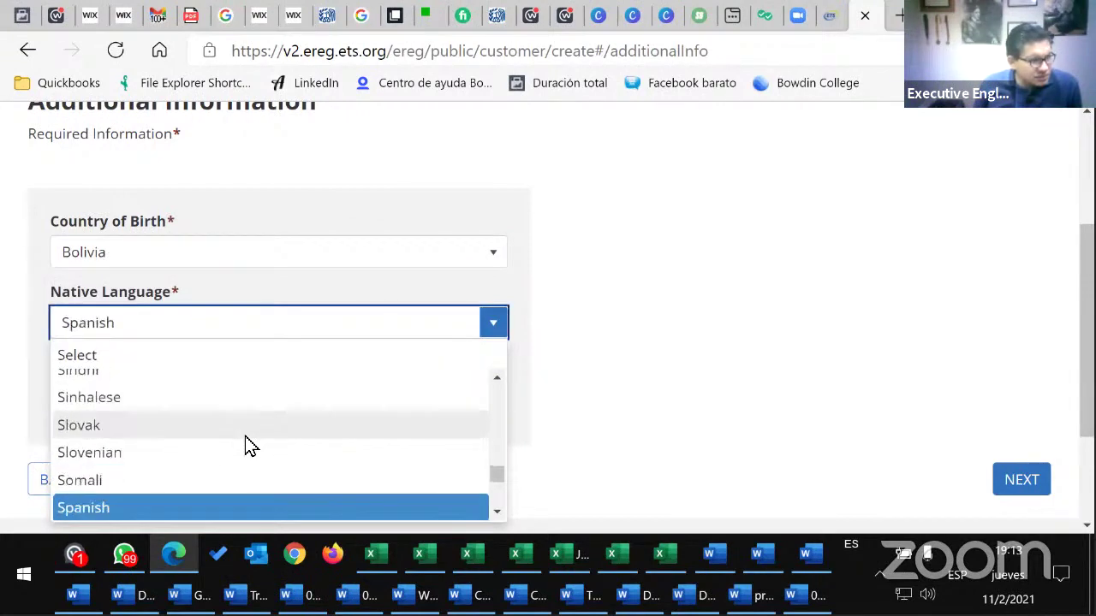
{"action": "left_click", "coordinate": [219, 482]}
Set Country of Citizenship to Bolivia and continue to Search Service.
{"action": "left_click", "coordinate": [216, 402]}
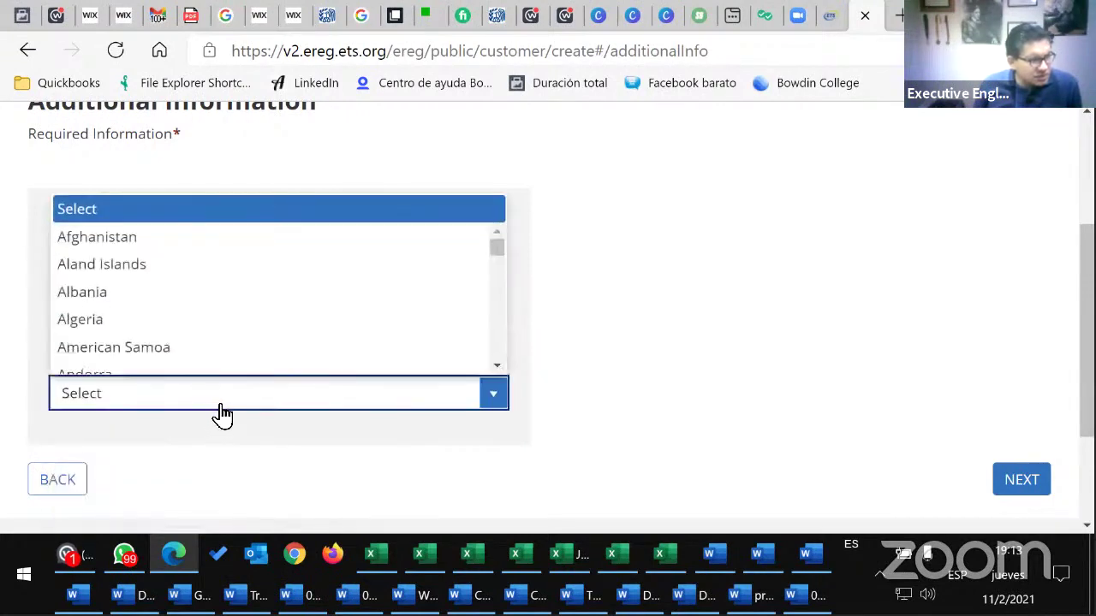
{"action": "key", "text": "s"}
{"action": "key", "text": "b"}
{"action": "key", "text": "b"}
{"action": "key", "text": "b"}
{"action": "key", "text": "b"}
{"action": "key", "text": "b"}
{"action": "key", "text": "b"}
{"action": "key", "text": "b"}
{"action": "key", "text": "b"}
{"action": "key", "text": "b"}
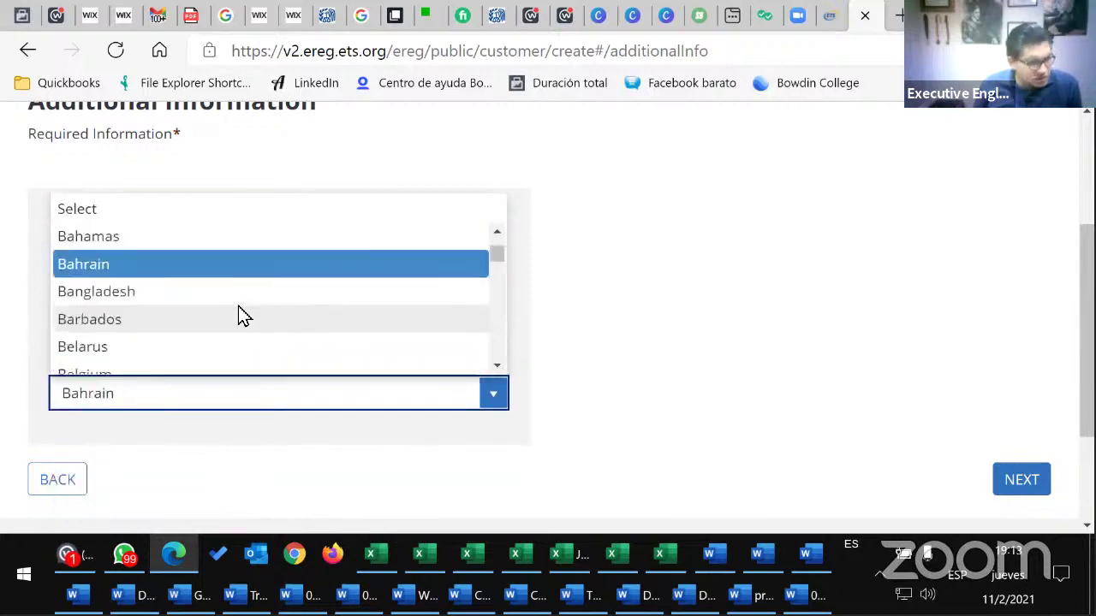
{"action": "key", "text": "b"}
{"action": "key", "text": "b"}
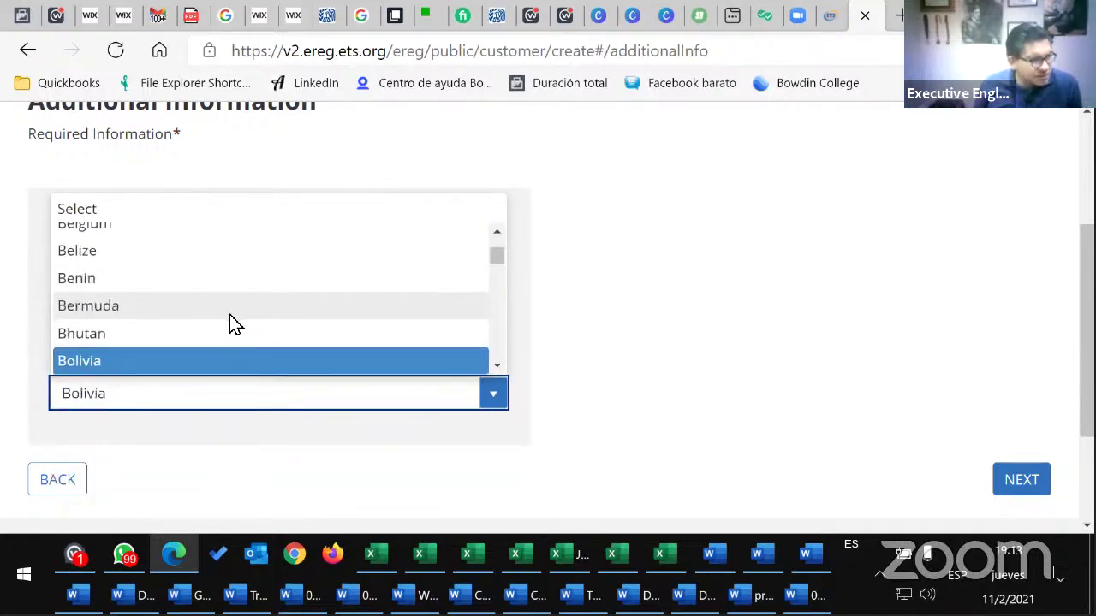
{"action": "key", "text": "b"}
{"action": "left_click", "coordinate": [211, 333]}
{"action": "left_click", "coordinate": [1012, 485]}
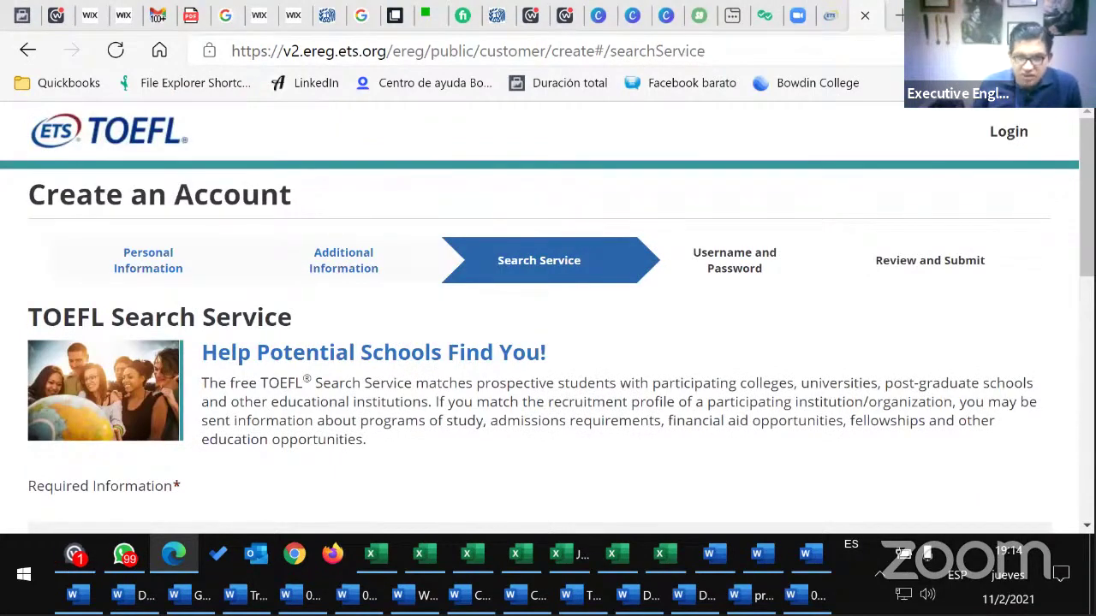
Choose 'No, thanks.' for the TOEFL Search Service and continue to Username and Password.
{"action": "scroll", "coordinate": [707, 190], "scroll_direction": "down", "scroll_amount": 5}
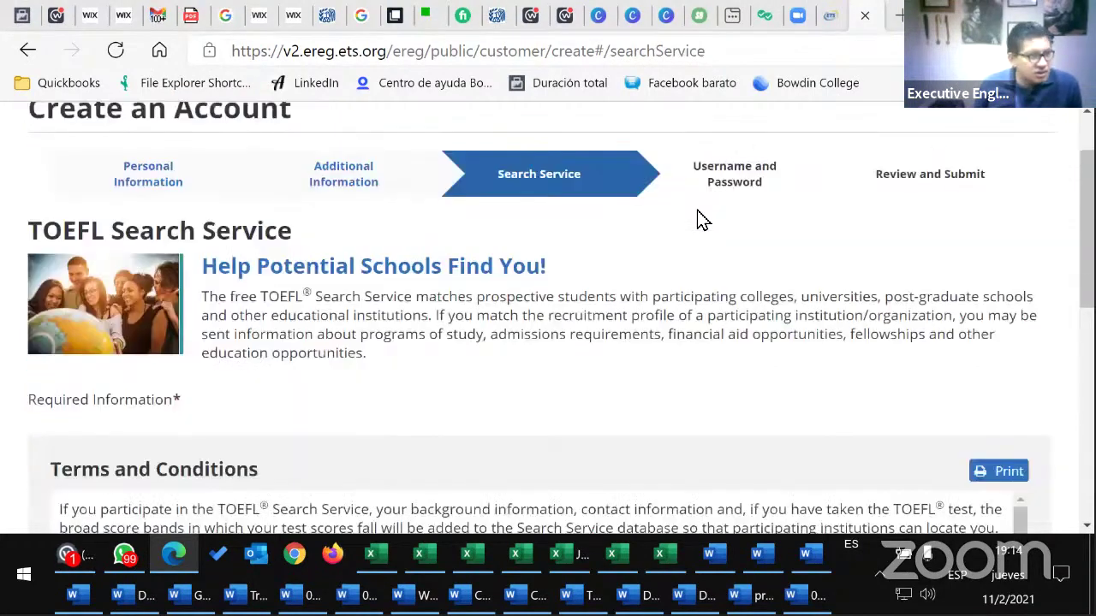
{"action": "scroll", "coordinate": [74, 416], "scroll_direction": "up", "scroll_amount": 1}
{"action": "scroll", "coordinate": [115, 409], "scroll_direction": "down", "scroll_amount": 1}
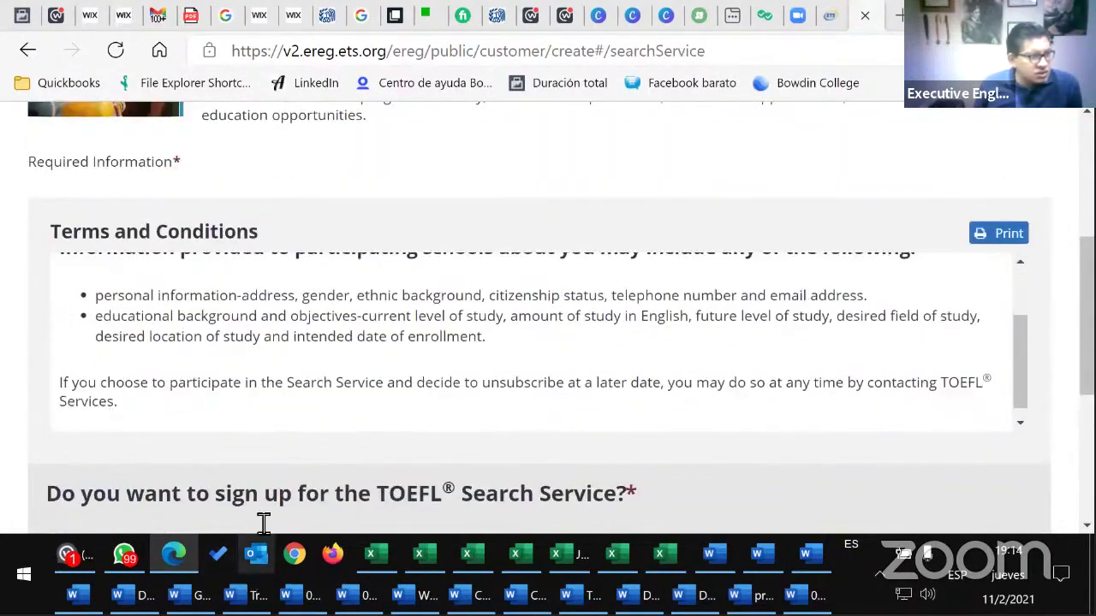
{"action": "scroll", "coordinate": [264, 509], "scroll_direction": "down", "scroll_amount": 1}
{"action": "left_click", "coordinate": [124, 466]}
{"action": "scroll", "coordinate": [254, 431], "scroll_direction": "up", "scroll_amount": 2}
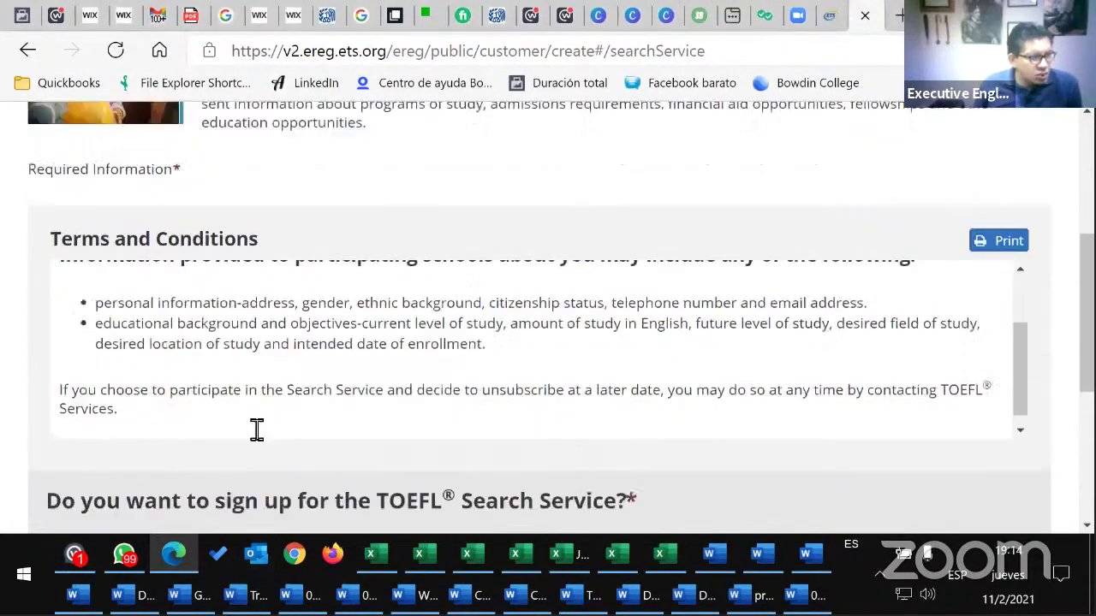
{"action": "scroll", "coordinate": [629, 385], "scroll_direction": "down", "scroll_amount": 4}
{"action": "left_click", "coordinate": [1010, 341]}
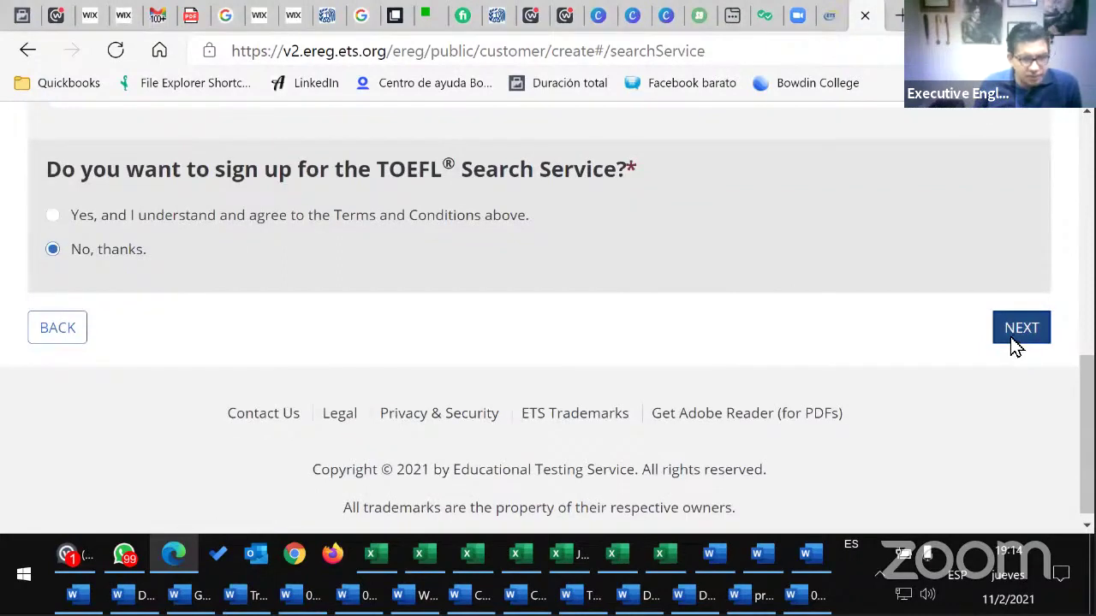
{"action": "scroll", "coordinate": [396, 408], "scroll_direction": "down", "scroll_amount": 2}
{"action": "left_click", "coordinate": [294, 292]}
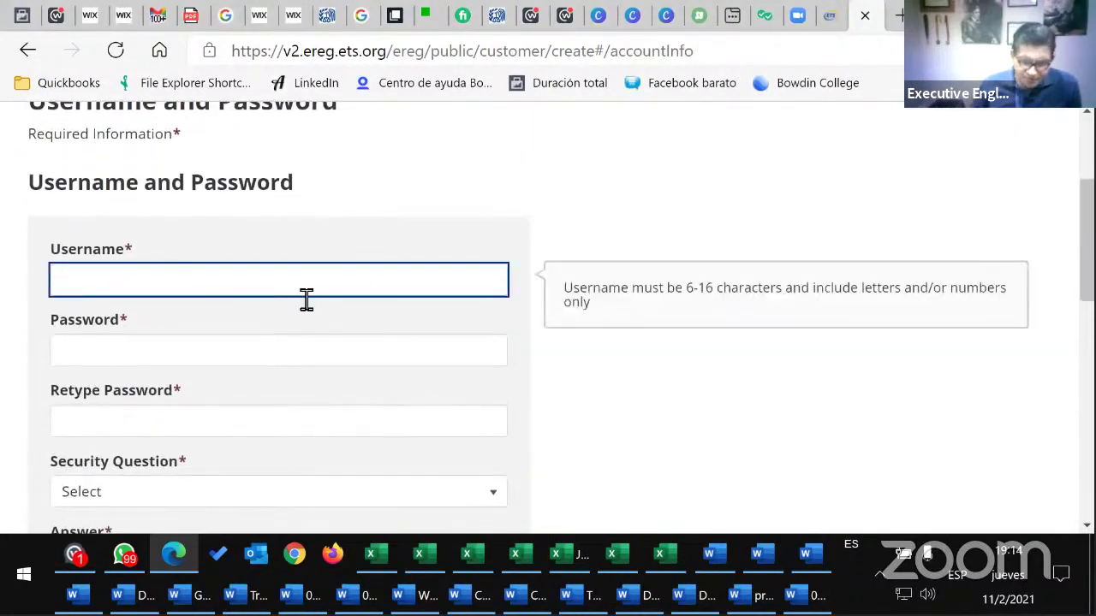
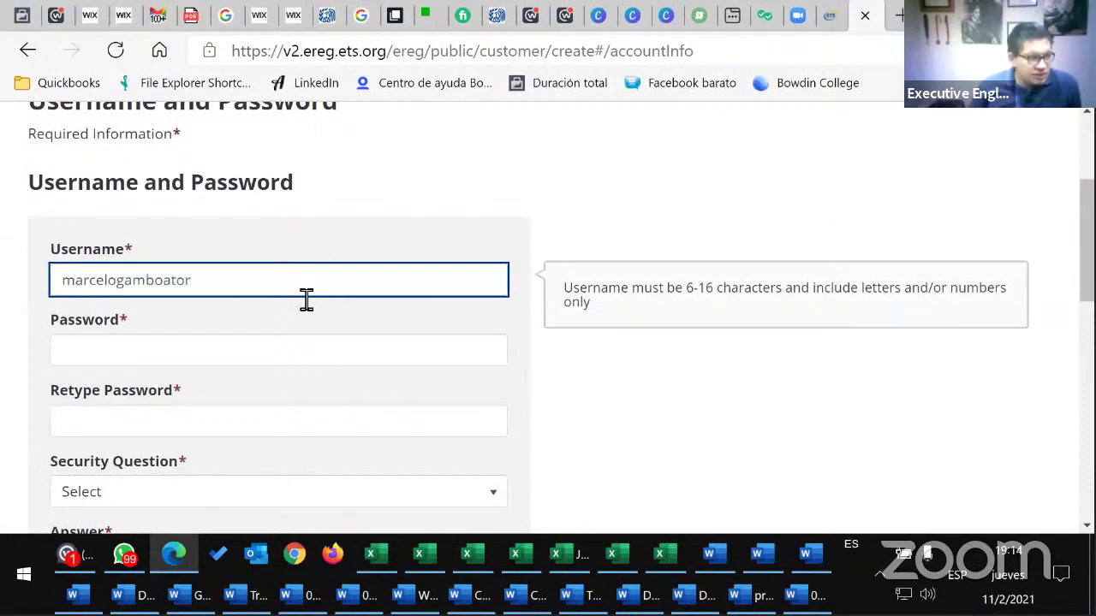
Enter a username, the account password, and the retyped password.
{"action": "key", "text": "Tab"}
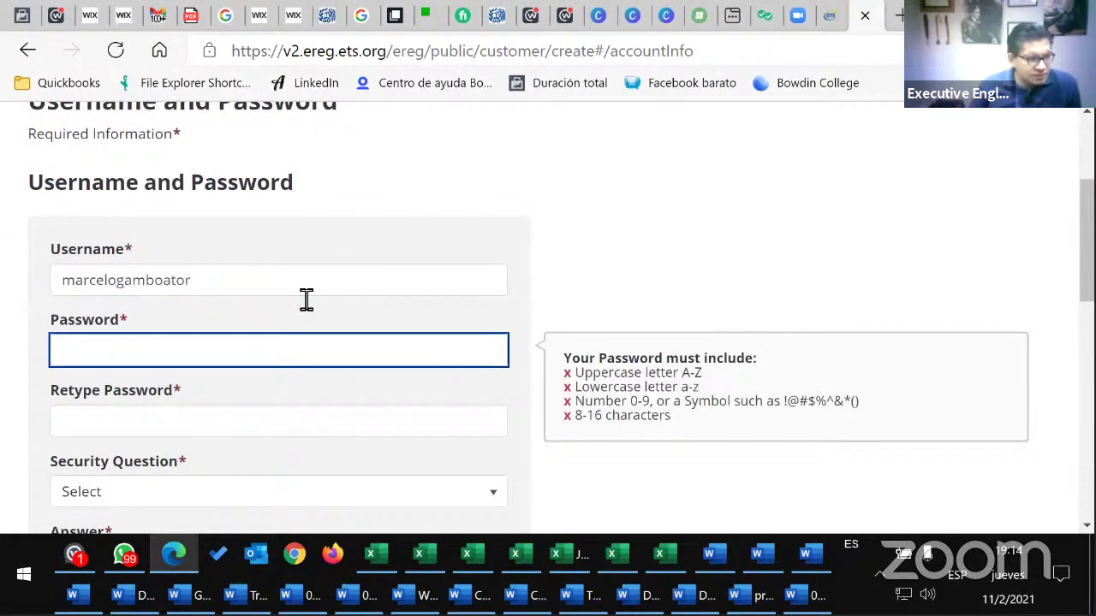
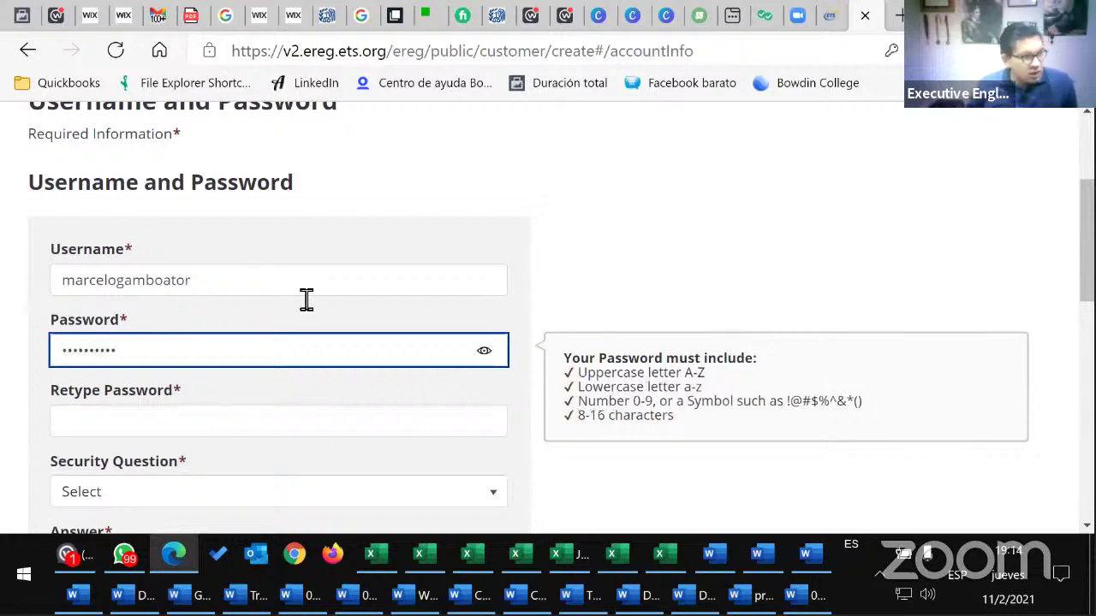
{"action": "key", "text": "Tab"}
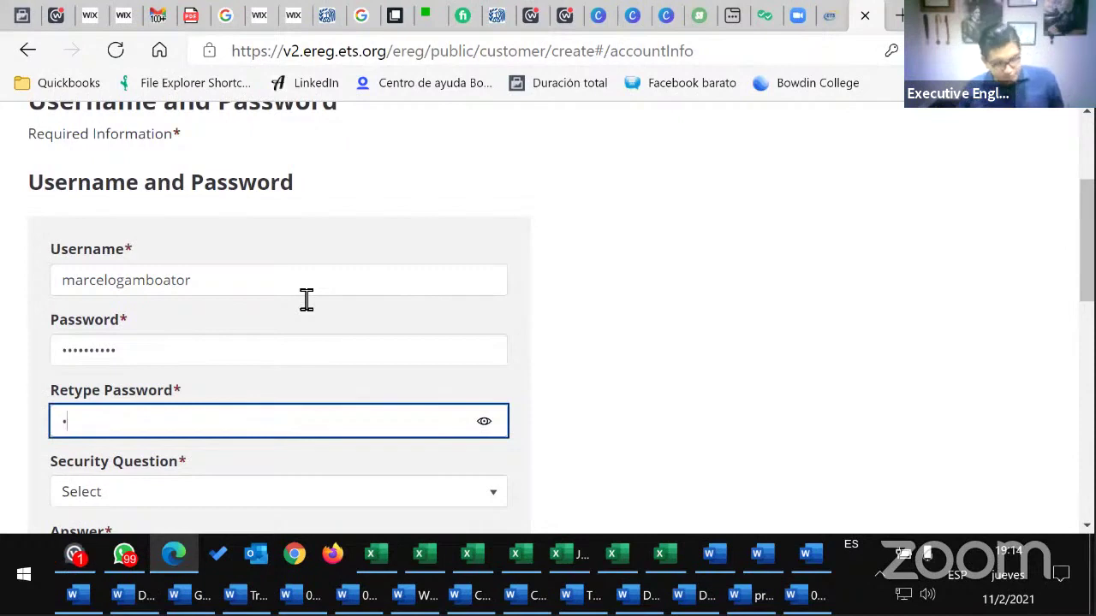
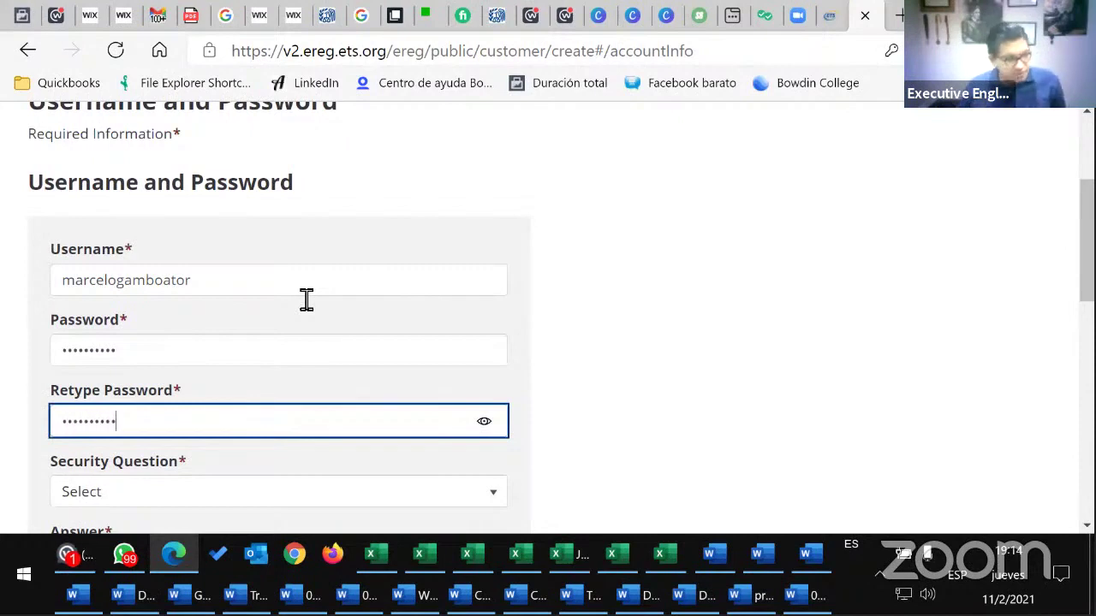
Choose the 'What is your father's middle name?' security question and type its answer.
{"action": "scroll", "coordinate": [257, 316], "scroll_direction": "down", "scroll_amount": 3}
{"action": "left_click", "coordinate": [236, 274]}
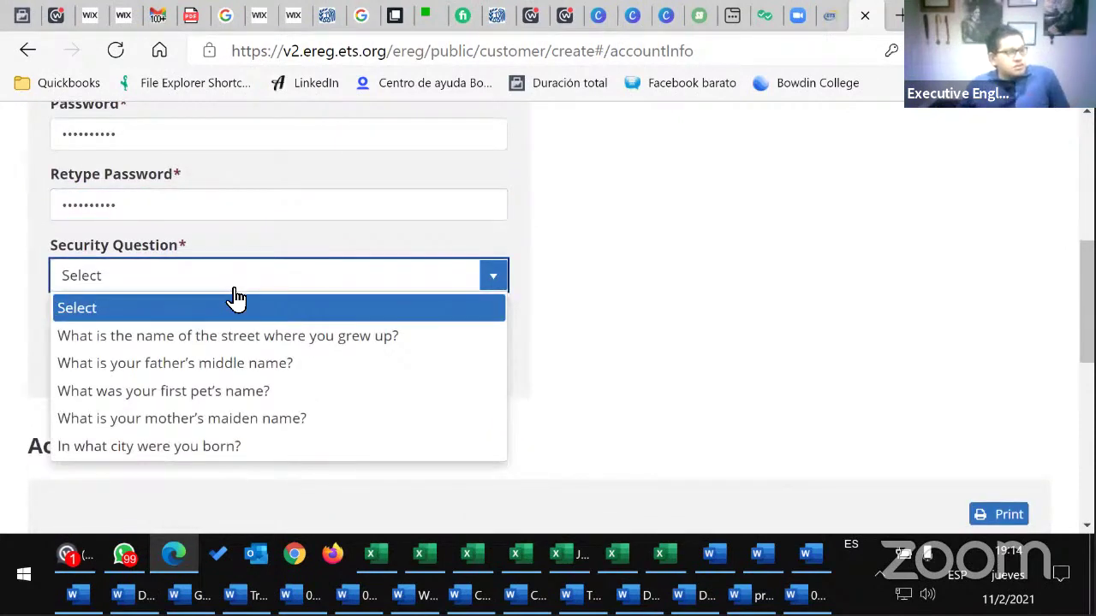
{"action": "left_click", "coordinate": [317, 364]}
{"action": "left_click", "coordinate": [306, 357]}
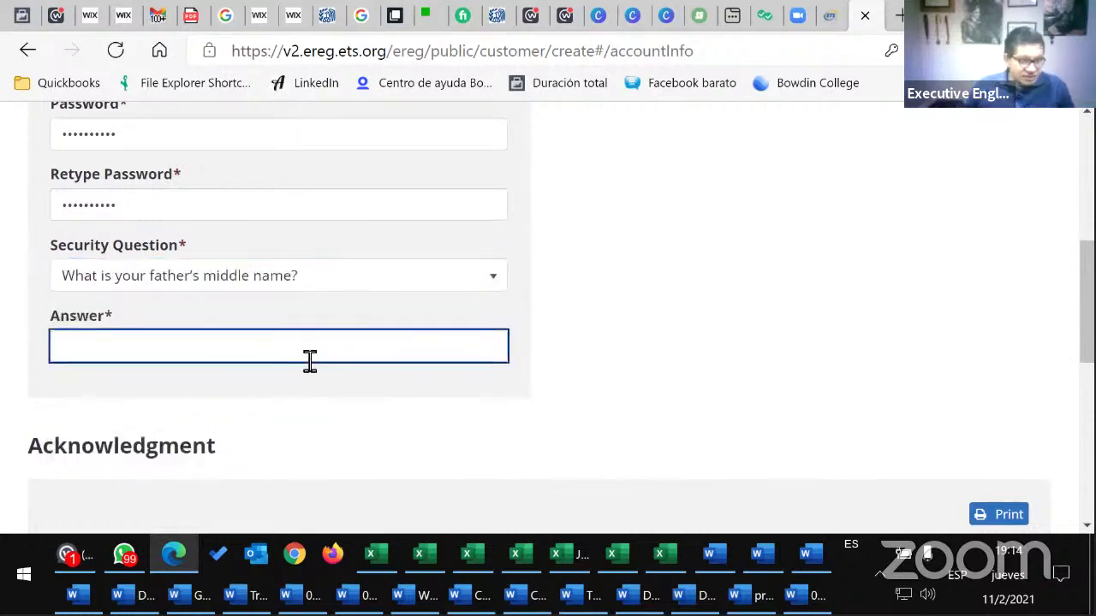
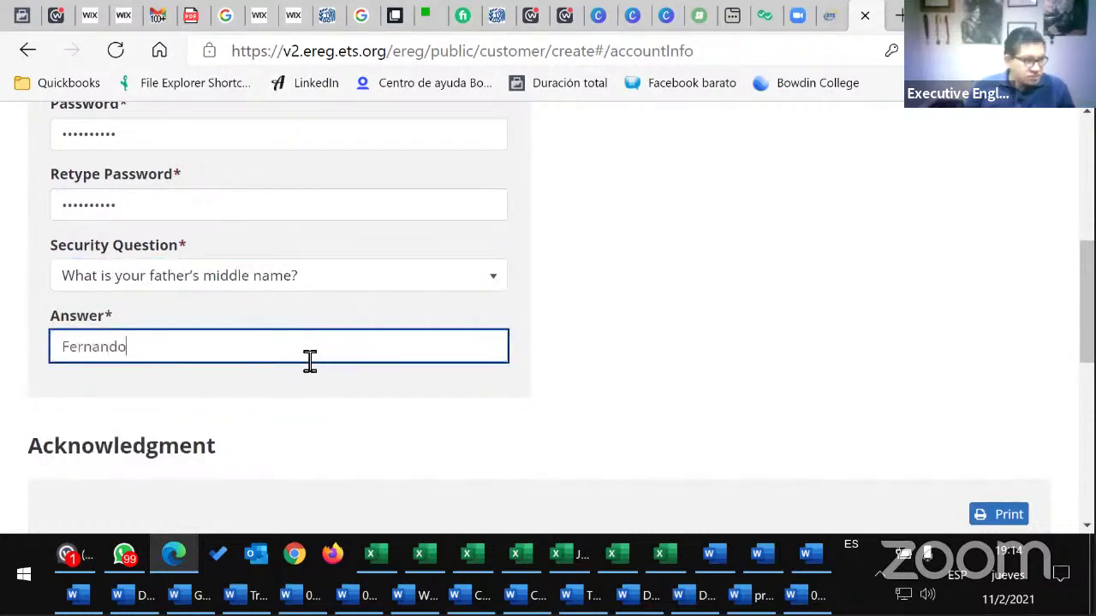
{"action": "key", "text": "Tab"}
{"action": "scroll", "coordinate": [310, 360], "scroll_direction": "down", "scroll_amount": 3}
Tick the acknowledgment checkbox and continue to Review and Submit.
{"action": "scroll", "coordinate": [482, 401], "scroll_direction": "down", "scroll_amount": 5}
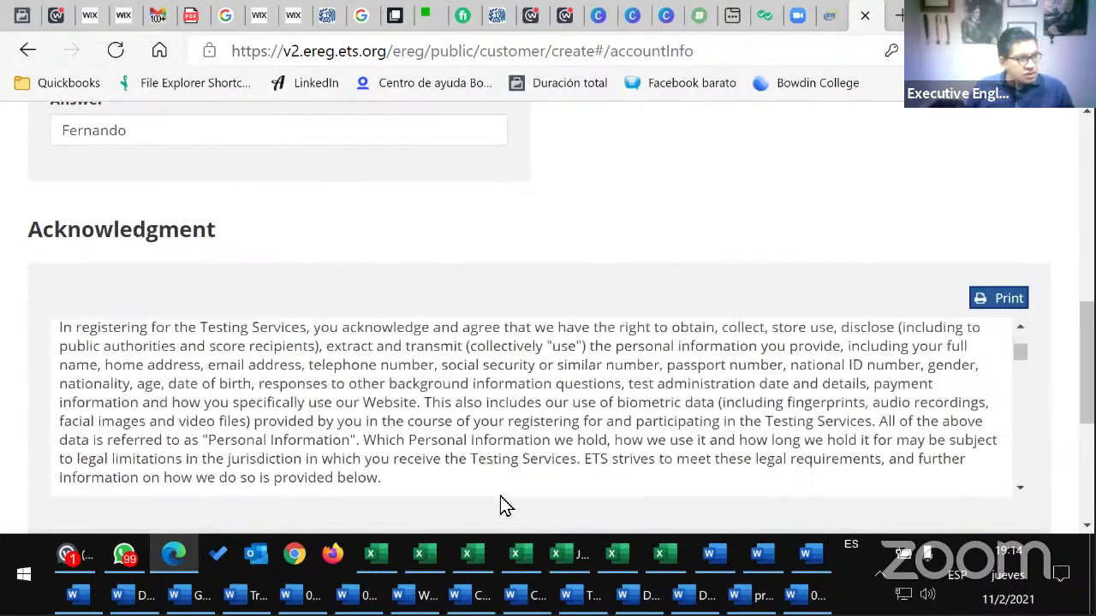
{"action": "scroll", "coordinate": [423, 397], "scroll_direction": "down", "scroll_amount": 3}
{"action": "left_click", "coordinate": [206, 356]}
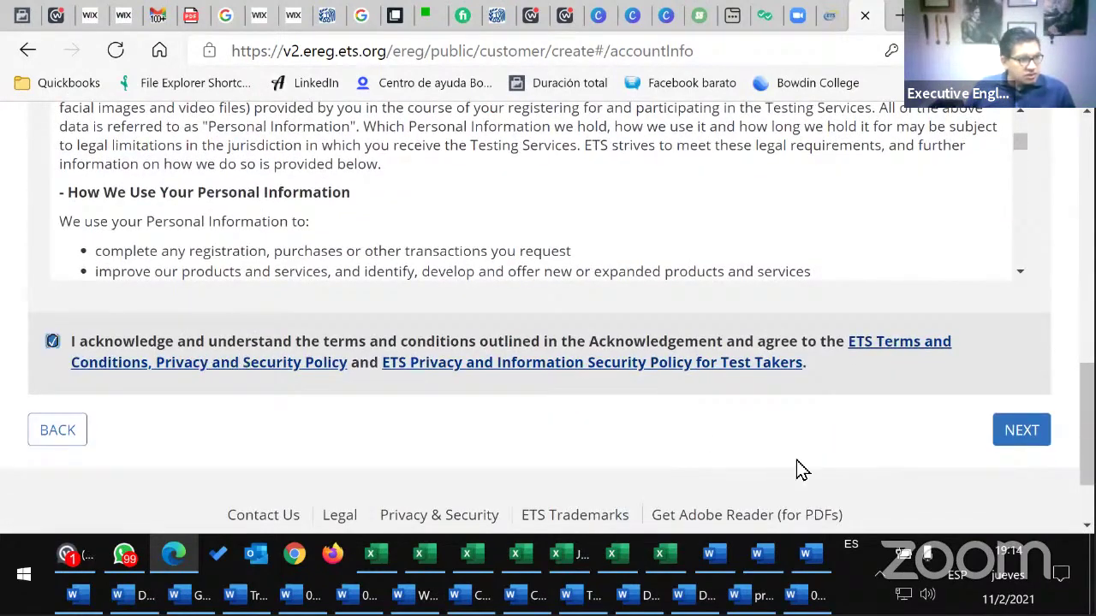
{"action": "left_click", "coordinate": [1022, 430]}
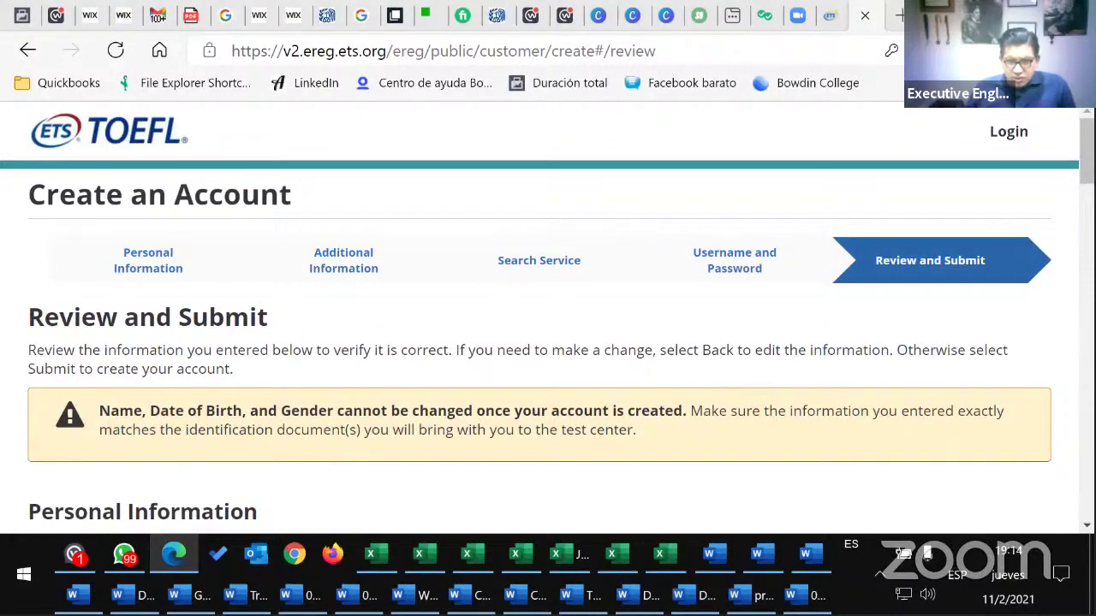
Submit the reviewed account details, then switch to the Gmail window.
{"action": "scroll", "coordinate": [839, 338], "scroll_direction": "down", "scroll_amount": 3}
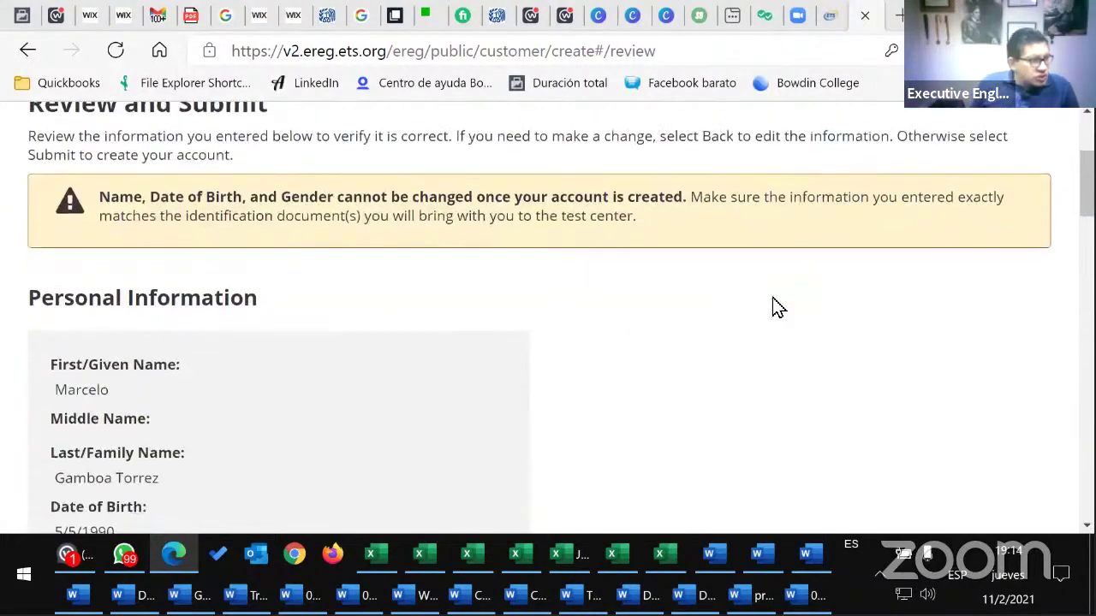
{"action": "scroll", "coordinate": [662, 273], "scroll_direction": "down", "scroll_amount": 15}
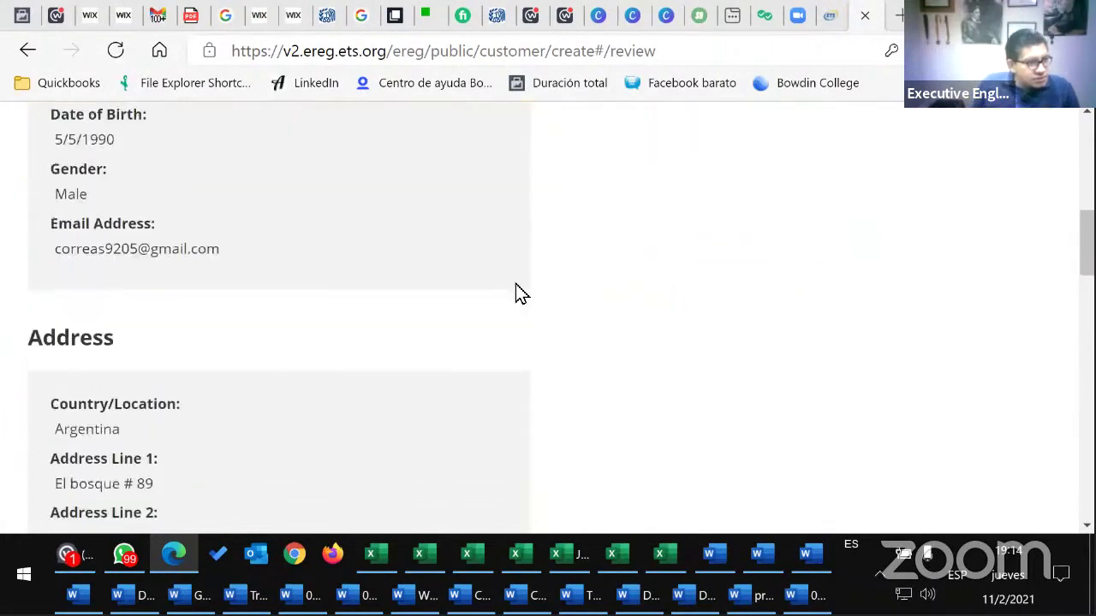
{"action": "scroll", "coordinate": [167, 312], "scroll_direction": "down", "scroll_amount": 10}
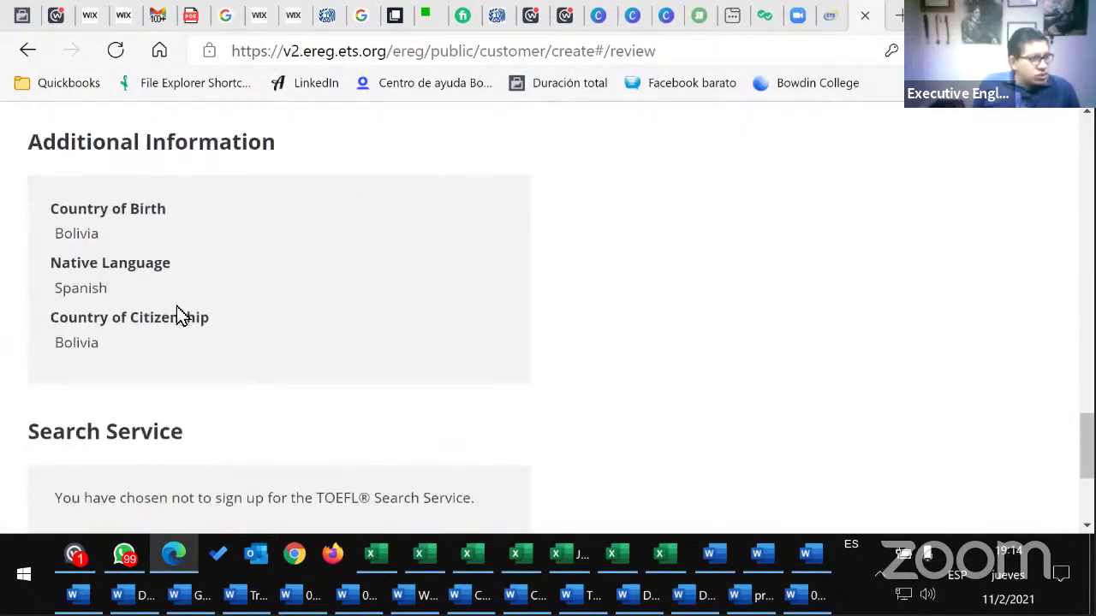
{"action": "left_click", "coordinate": [1014, 320]}
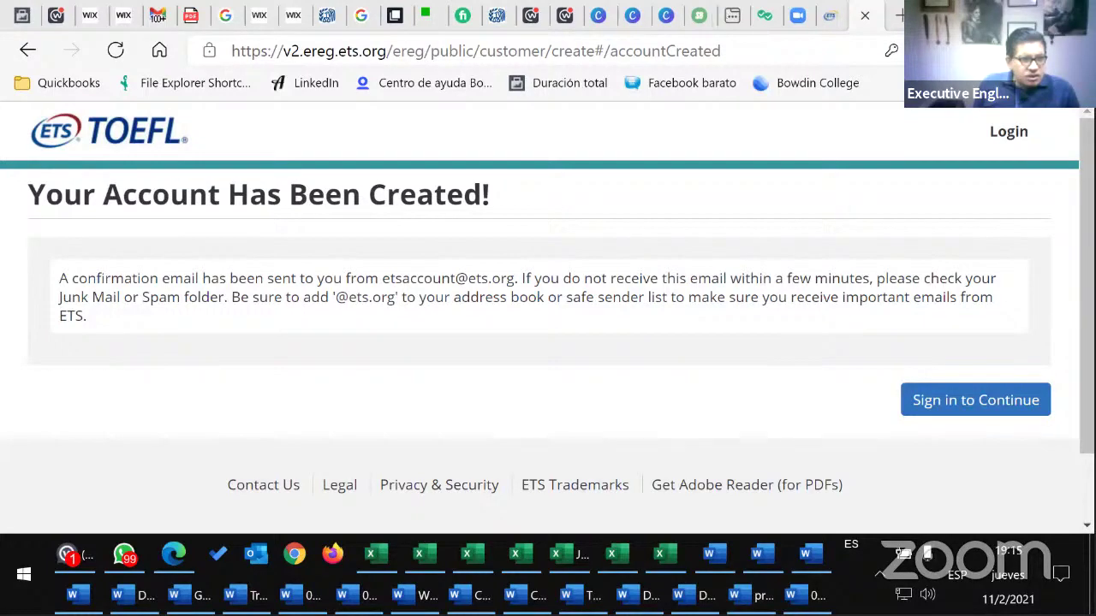
{"action": "key", "text": "alt+Tab"}
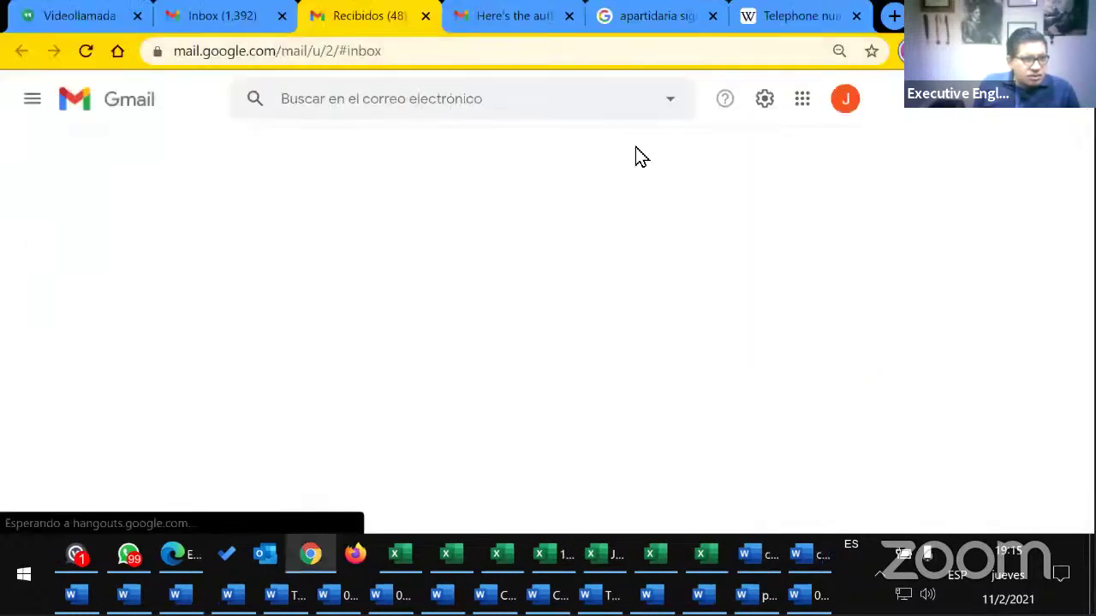
Read through the ETS 'Account Created' confirmation email in Gmail, then return to the TOEFL page.
{"action": "left_click", "coordinate": [623, 247]}
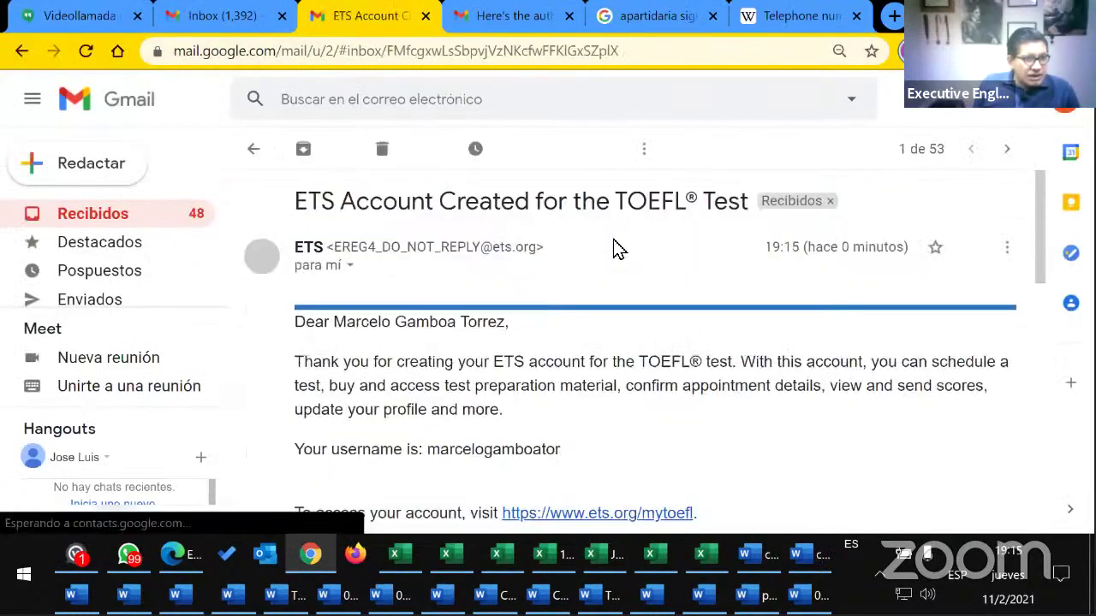
{"action": "scroll", "coordinate": [597, 262], "scroll_direction": "down", "scroll_amount": 4}
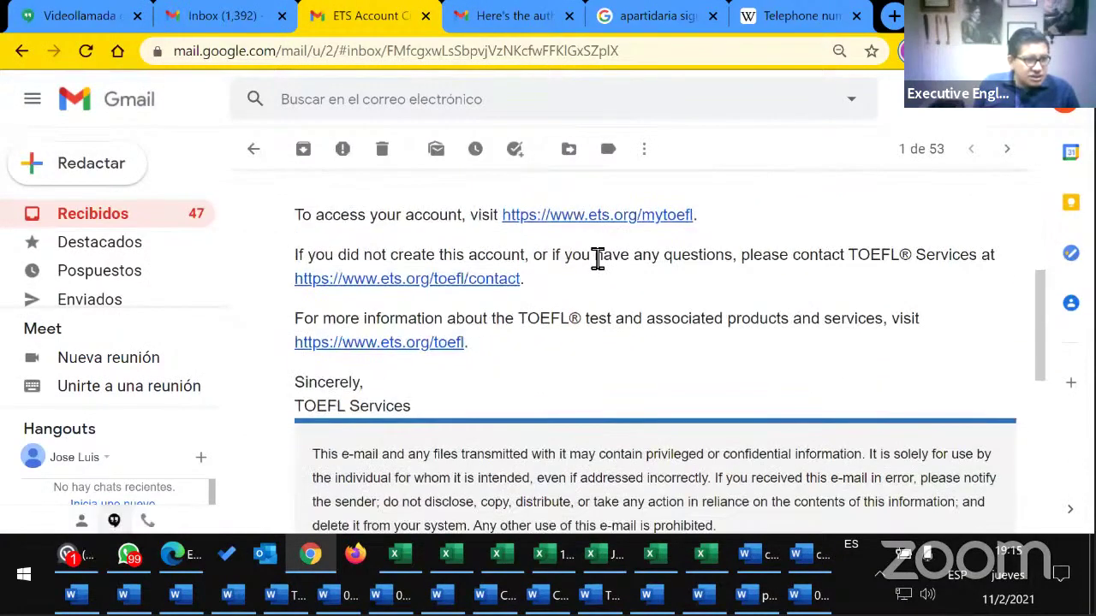
{"action": "scroll", "coordinate": [597, 259], "scroll_direction": "up", "scroll_amount": 2}
{"action": "scroll", "coordinate": [595, 262], "scroll_direction": "down", "scroll_amount": 4}
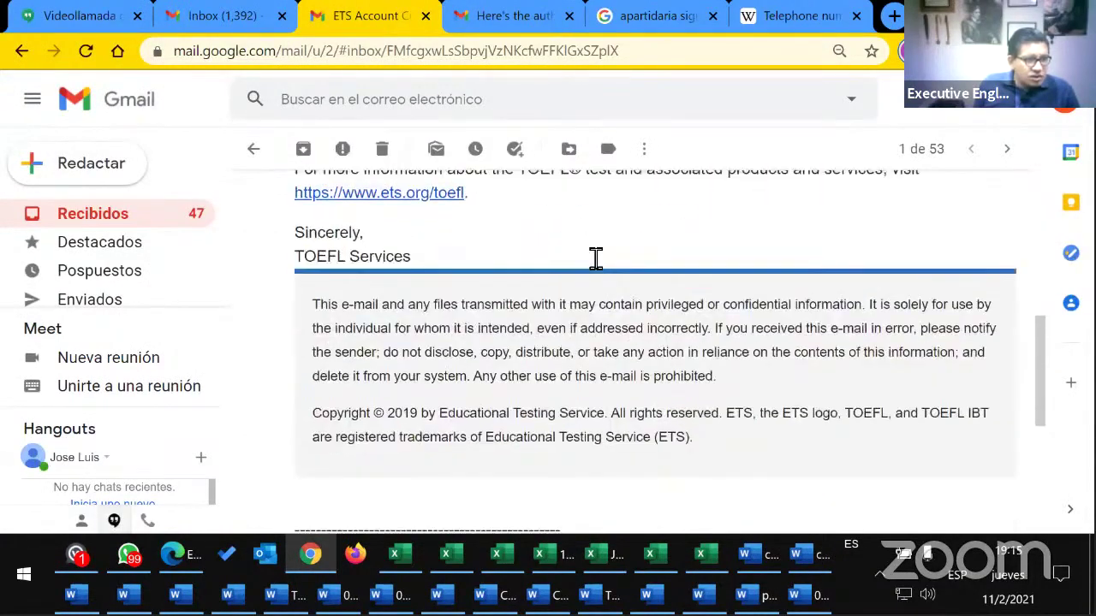
{"action": "scroll", "coordinate": [596, 259], "scroll_direction": "up", "scroll_amount": 7}
{"action": "scroll", "coordinate": [593, 259], "scroll_direction": "down", "scroll_amount": 4}
{"action": "scroll", "coordinate": [591, 258], "scroll_direction": "up", "scroll_amount": 2}
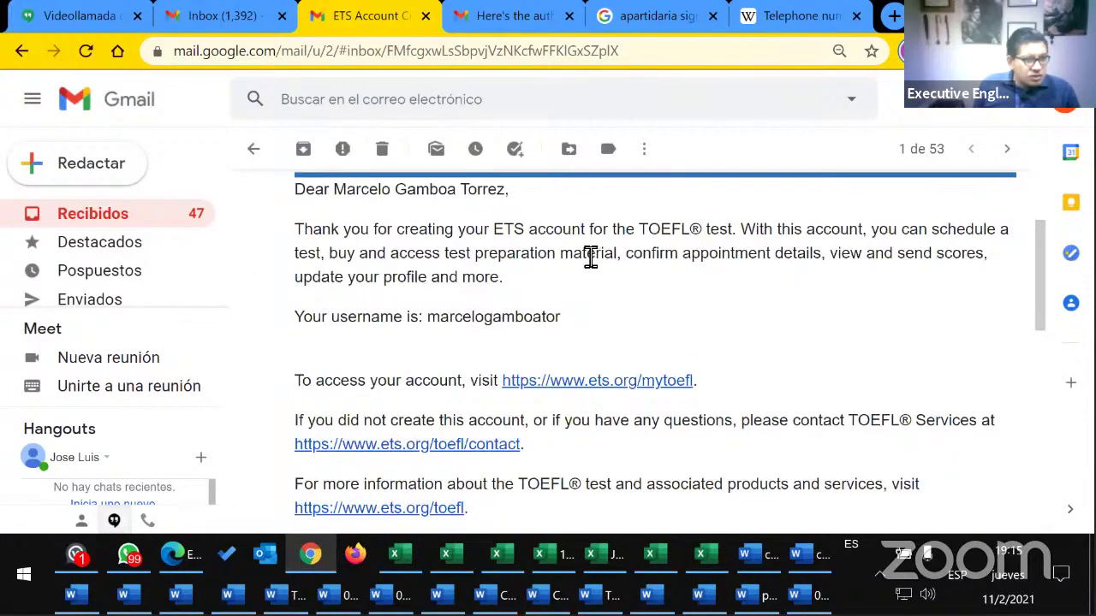
{"action": "scroll", "coordinate": [587, 279], "scroll_direction": "down", "scroll_amount": 4}
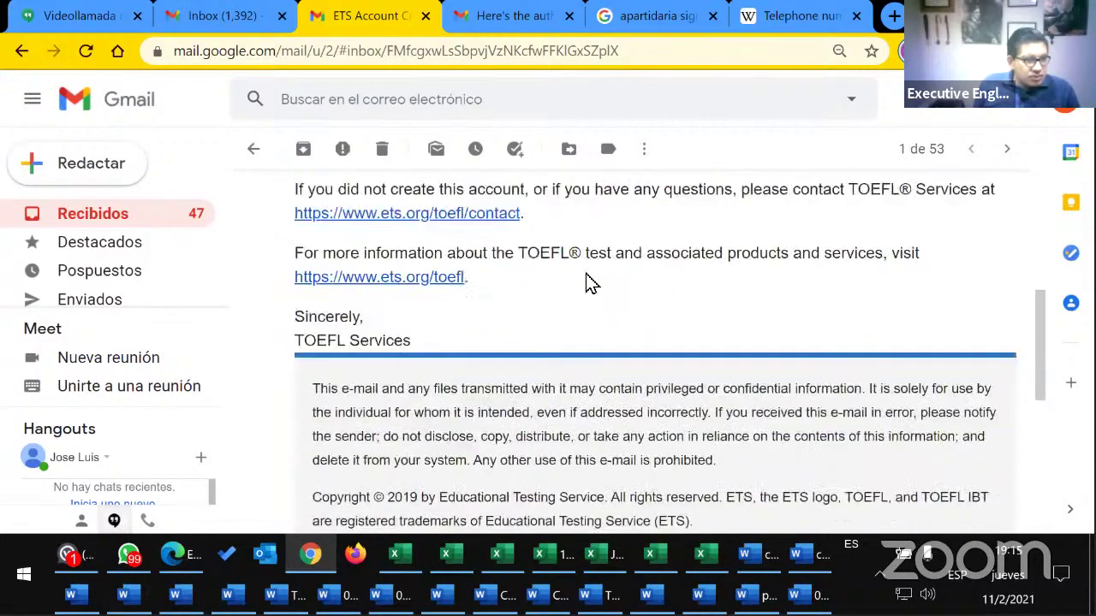
{"action": "scroll", "coordinate": [599, 257], "scroll_direction": "up", "scroll_amount": 4}
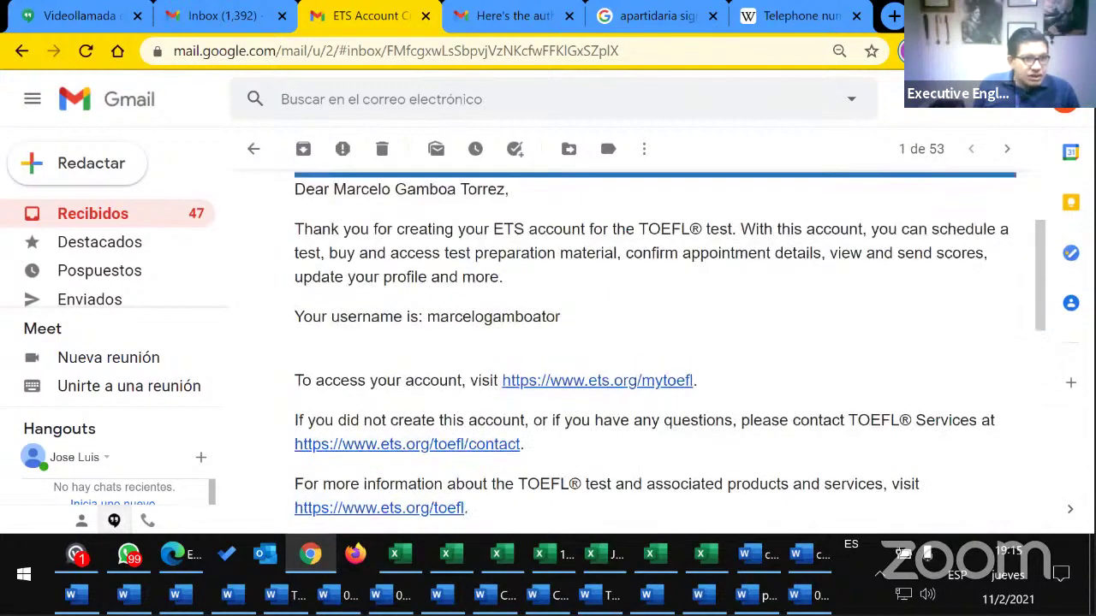
{"action": "key", "text": "alt+Tab"}
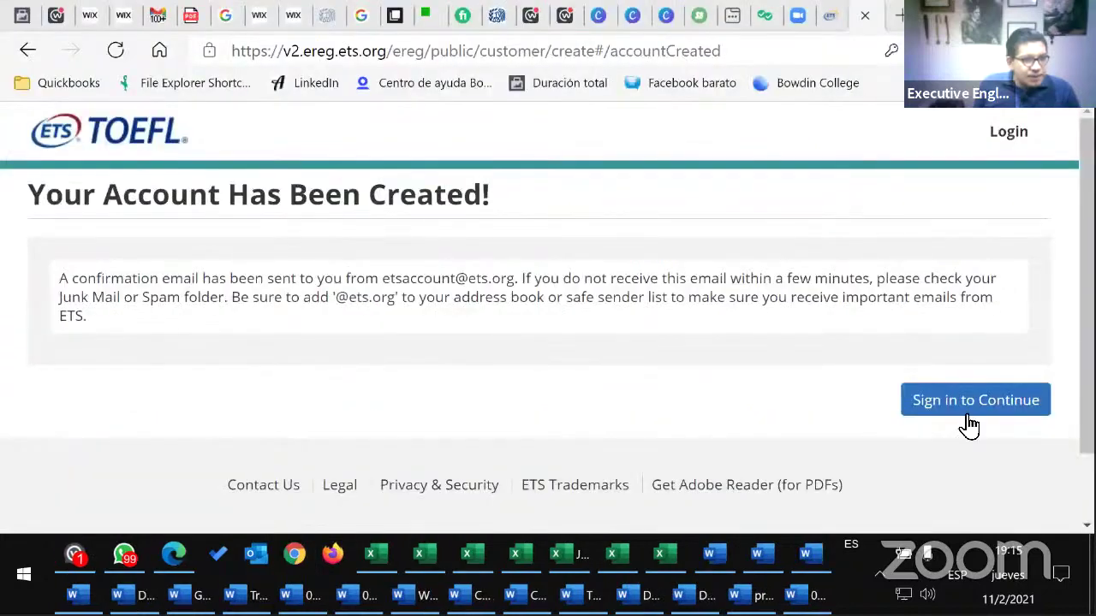
Go to the TOEFL sign-in page and enter the new account's username, trimming it to match.
{"action": "left_click", "coordinate": [971, 409]}
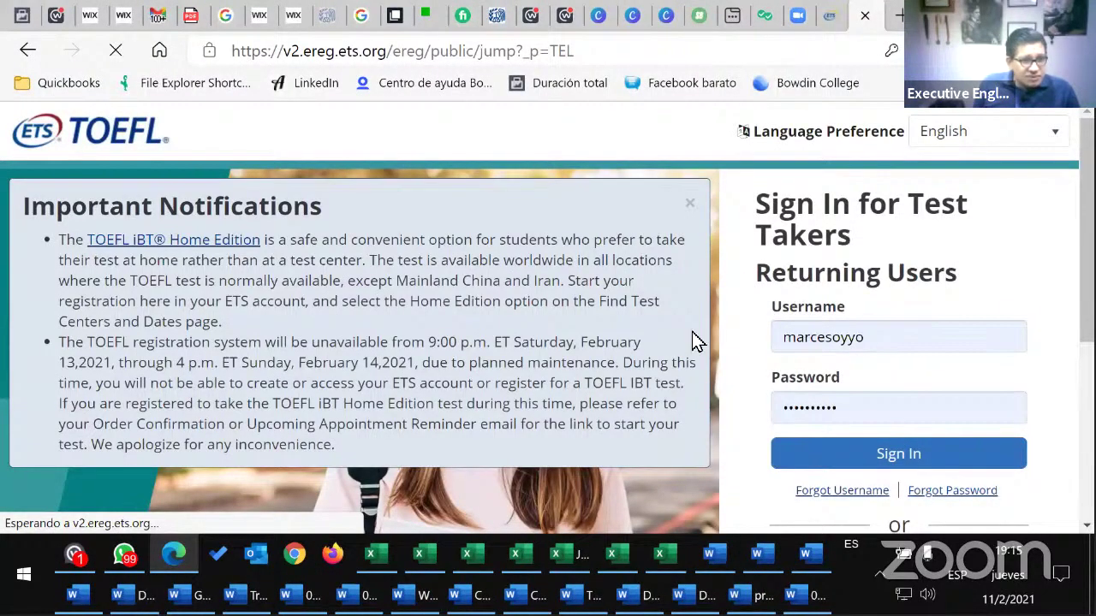
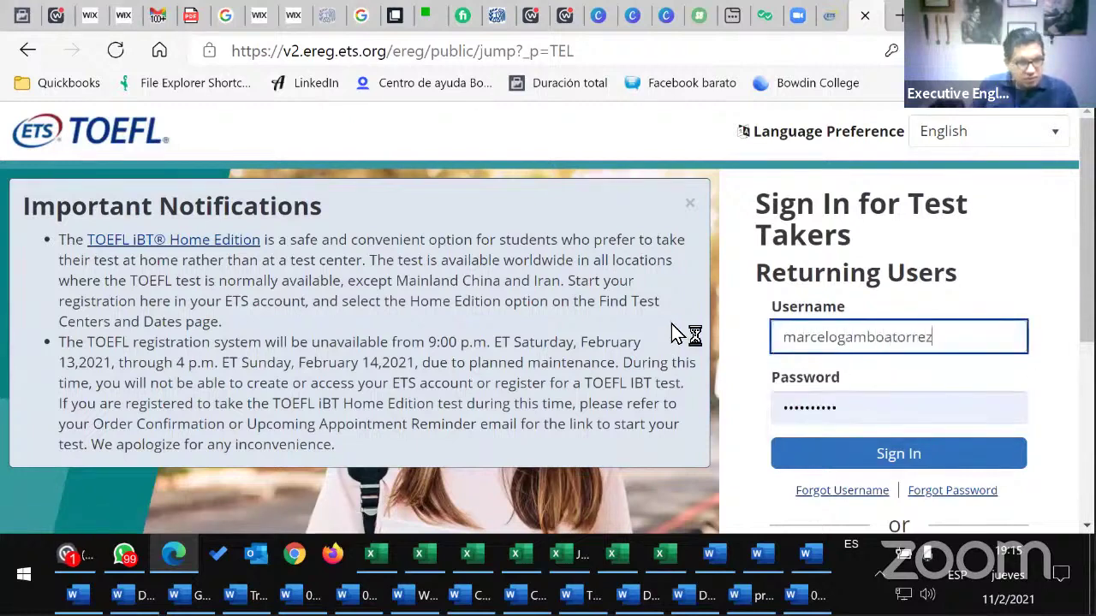
{"action": "key", "text": "Tab"}
{"action": "key", "text": "shift+Tab"}
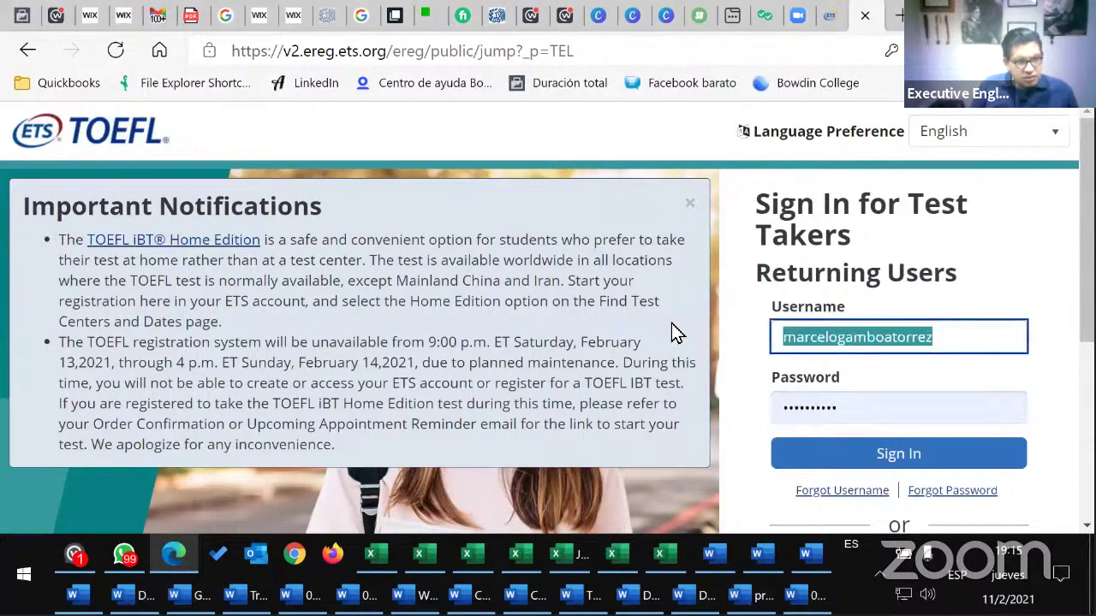
{"action": "key", "text": "End"}
{"action": "key", "text": "BackSpace"}
{"action": "key", "text": "BackSpace"}
{"action": "key", "text": "BackSpace"}
{"action": "key", "text": "Tab"}
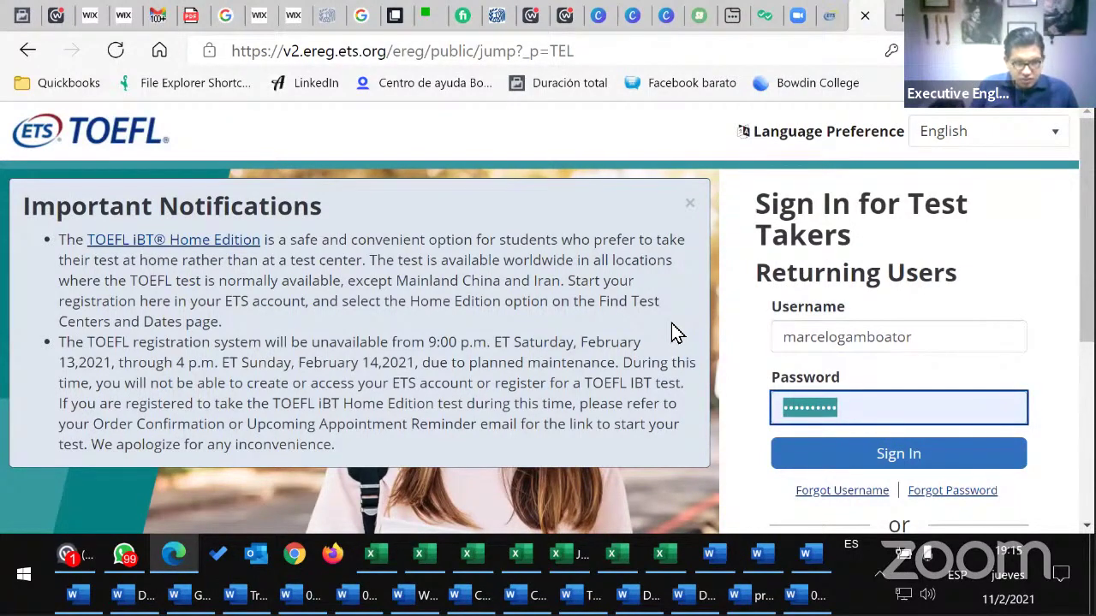
Enter the account password, adjust the username, and submit the Returning Users sign-in.
{"action": "type", "text": "***"}
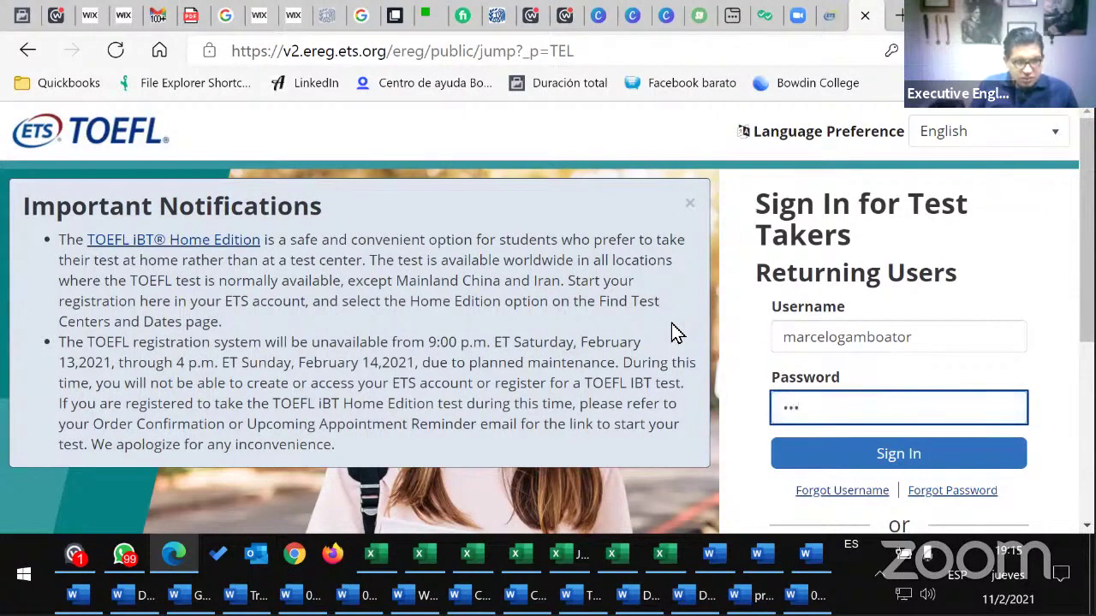
{"action": "key", "text": "BackSpace"}
{"action": "key", "text": "BackSpace"}
{"action": "key", "text": "BackSpace"}
{"action": "type", "text": "******"}
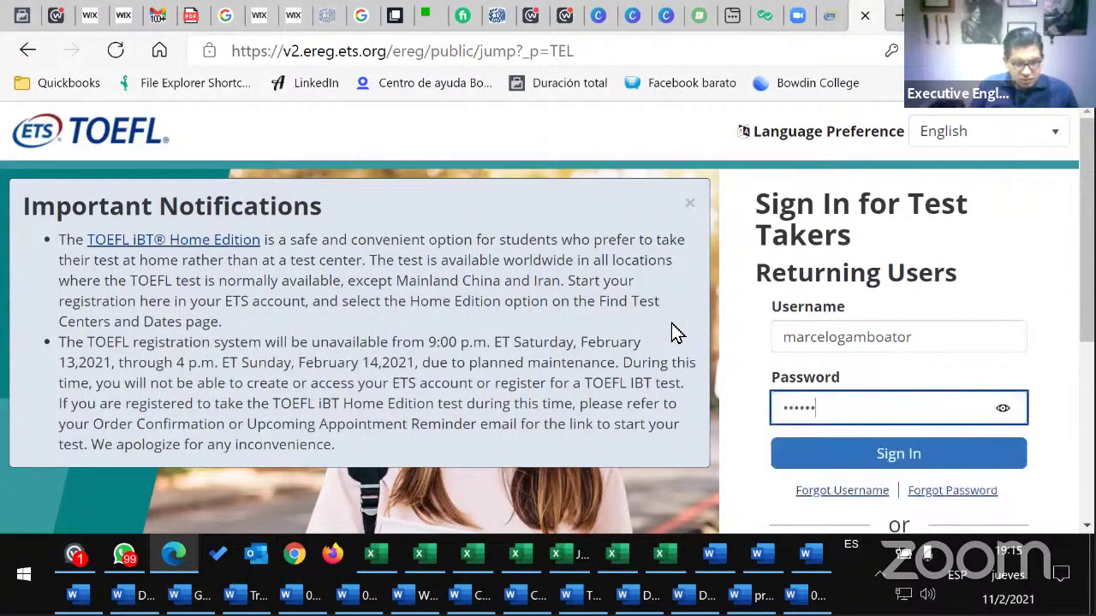
{"action": "key", "text": "shift+Tab"}
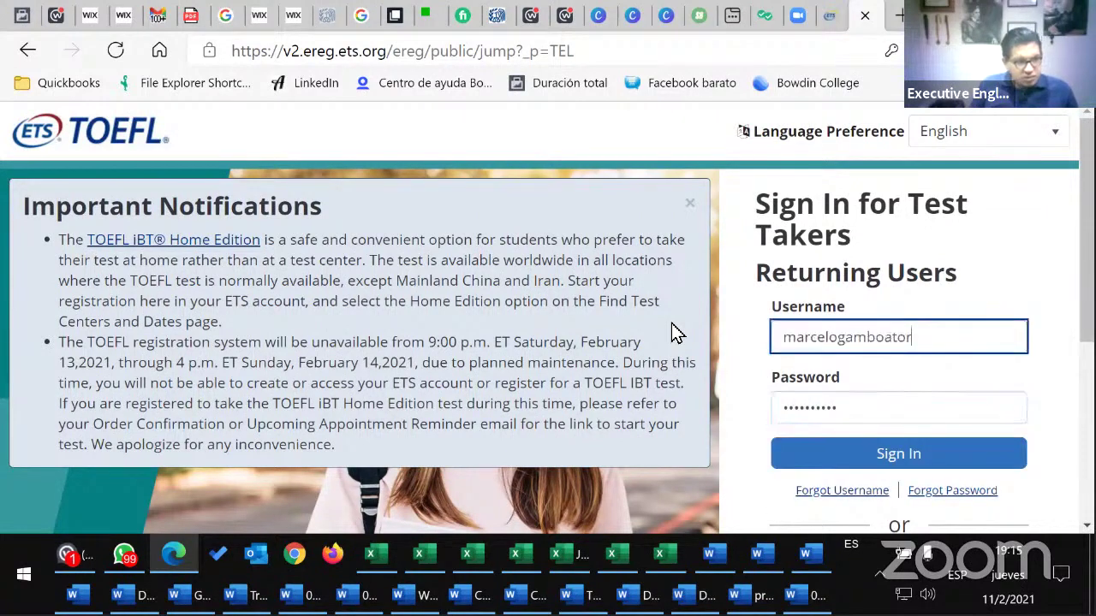
{"action": "type", "text": "f"}
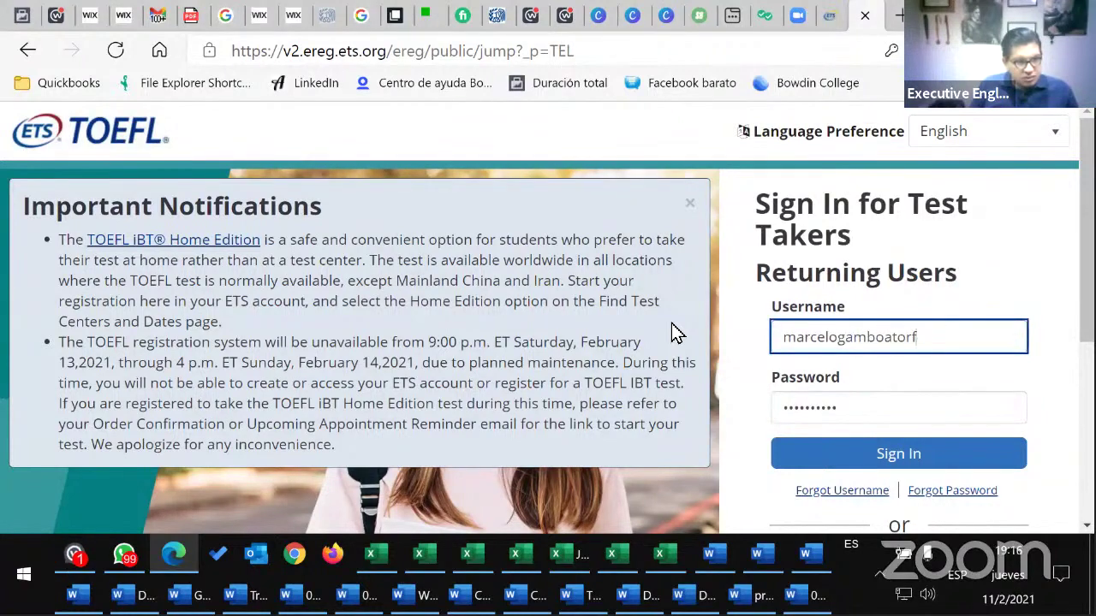
{"action": "type", "text": "ddffr"}
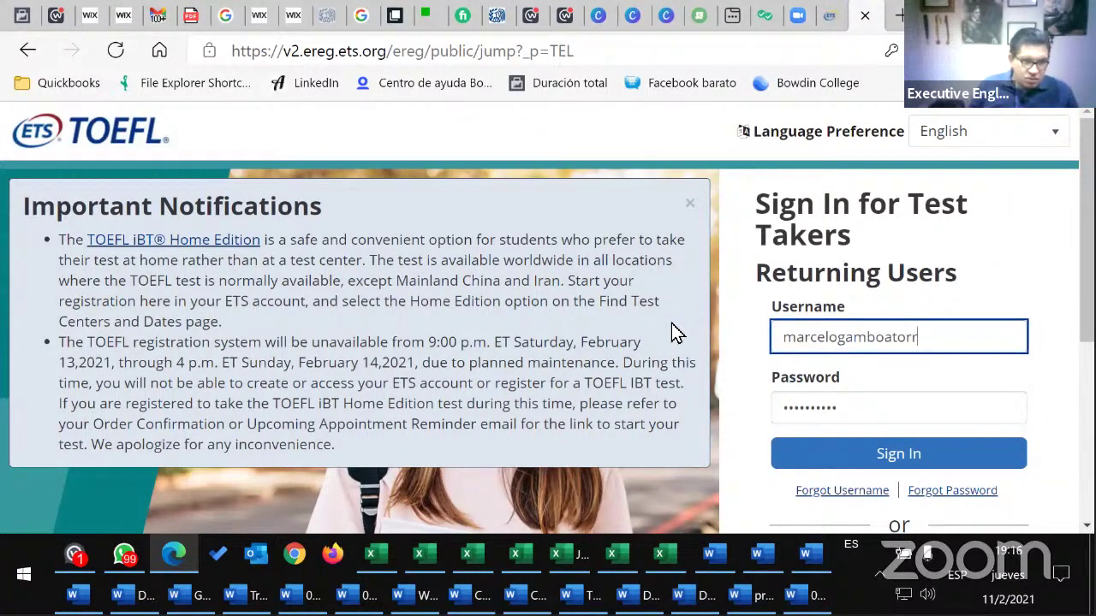
{"action": "left_click", "coordinate": [915, 455]}
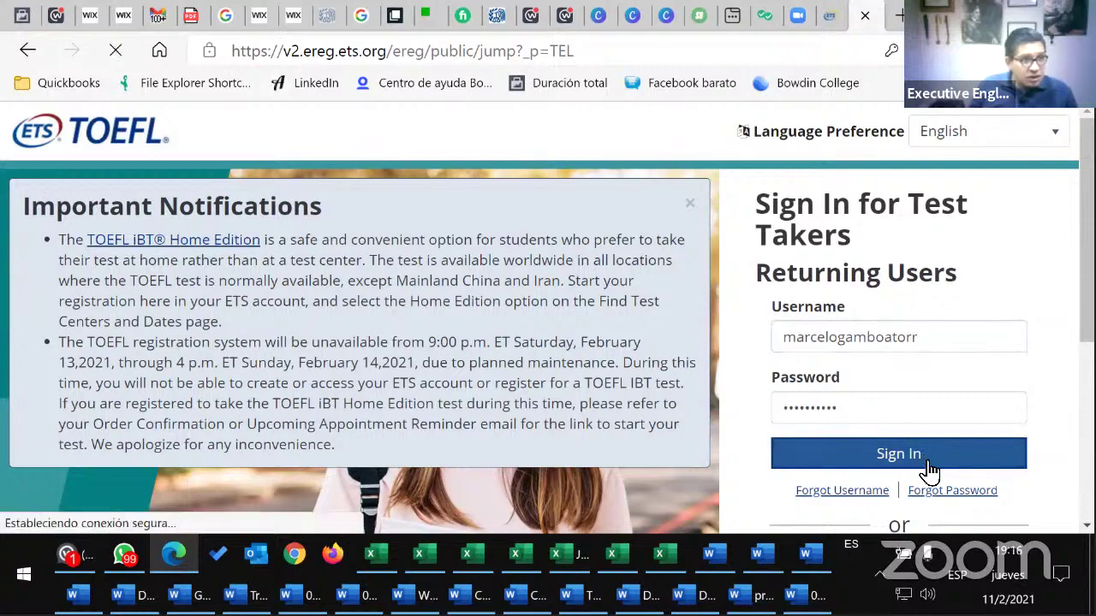